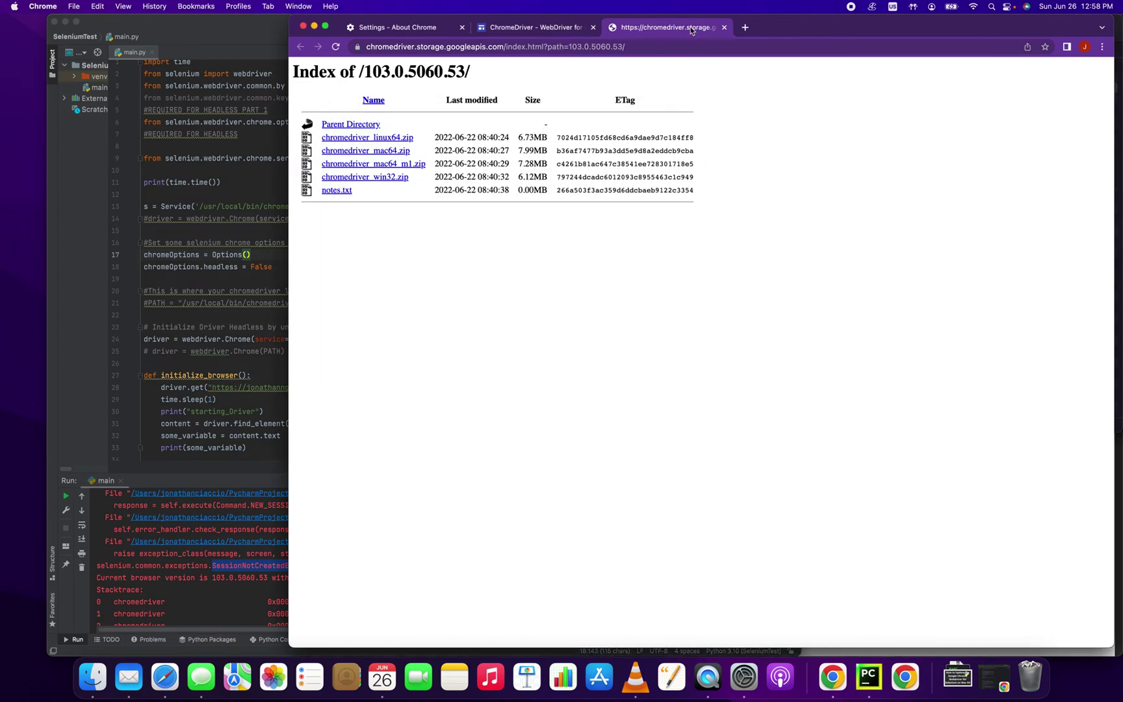
Search Google in a new tab for the pasted SessionNotCreatedException error message.
key(super+t)
text(SessionNotCreatedException: Message: session not created: This version of ChromeDriver only supports Chrome version)
key(Return)
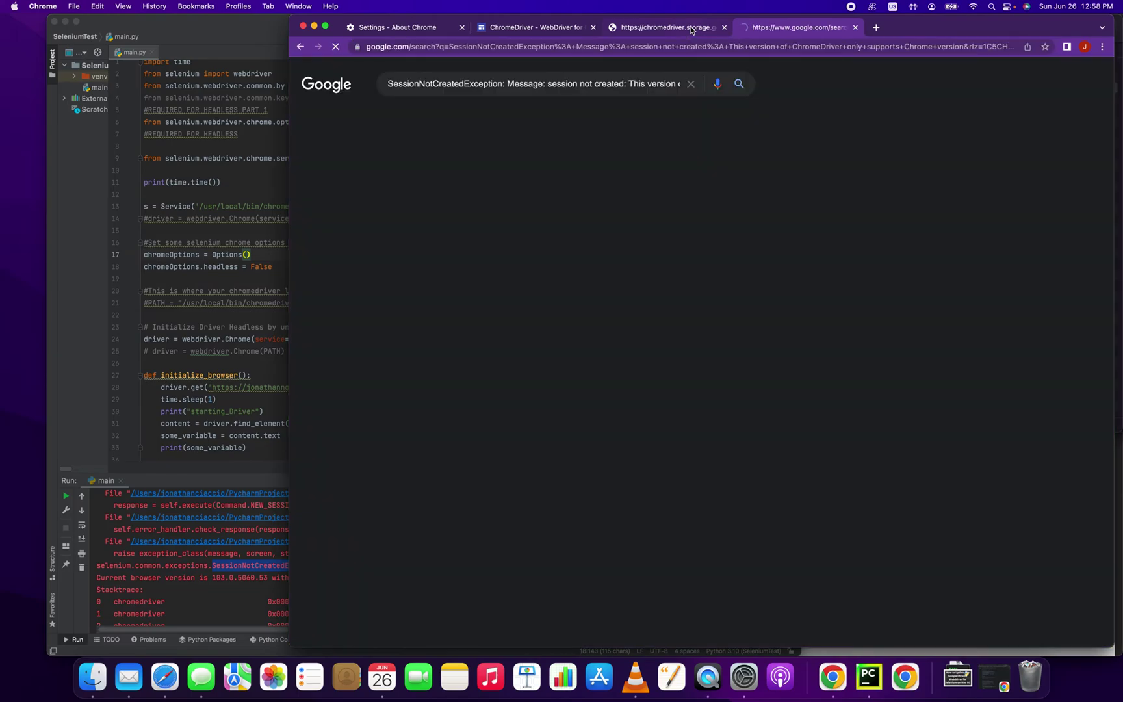
Highlight the 'session not created' and 'version' parts of the query, comparing it with PyCharm's output.
click(437, 84)
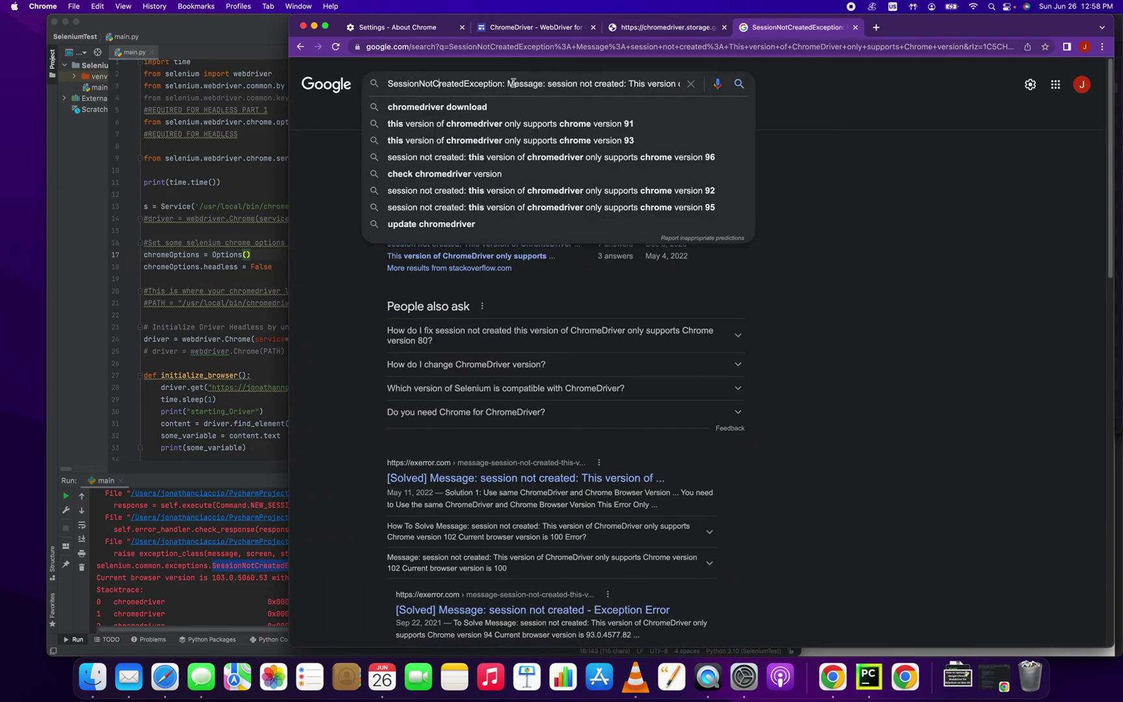
drag(515, 89, 683, 93)
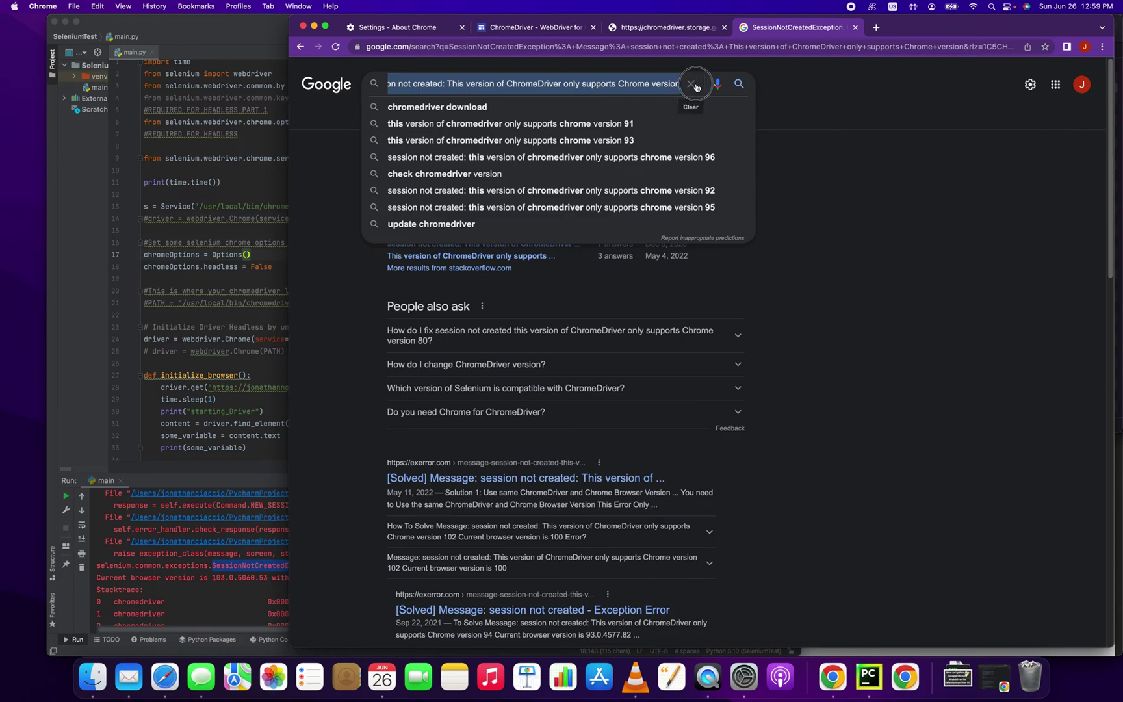
click(694, 84)
drag(696, 85, 693, 85)
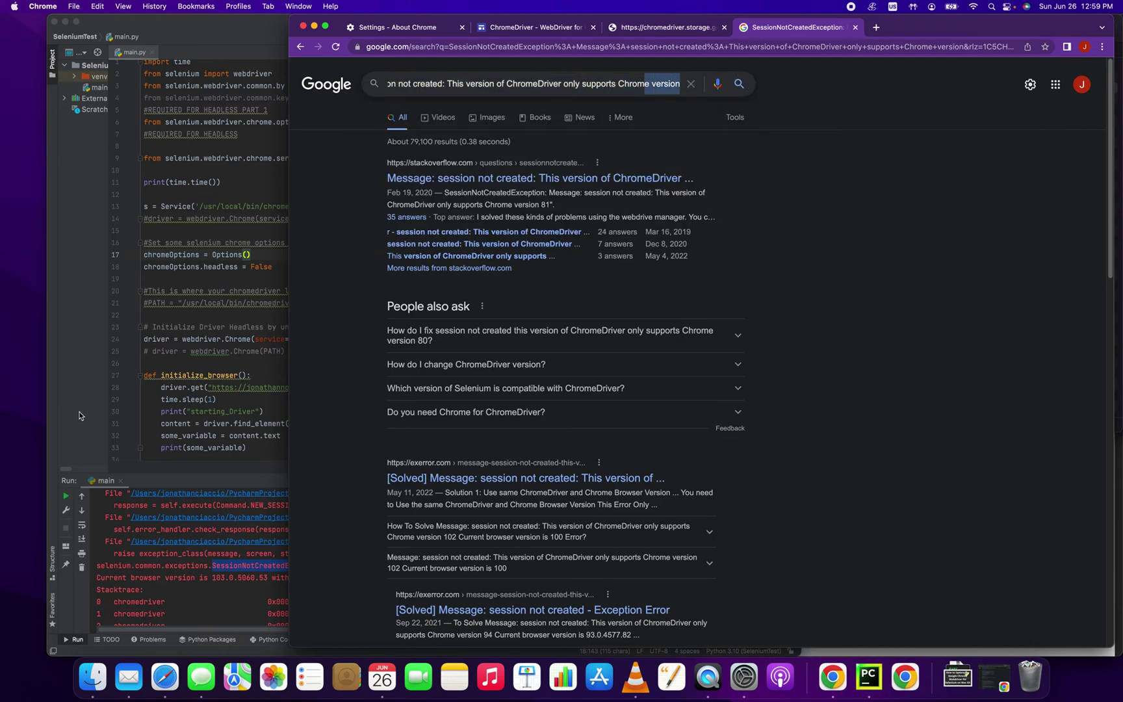
click(232, 552)
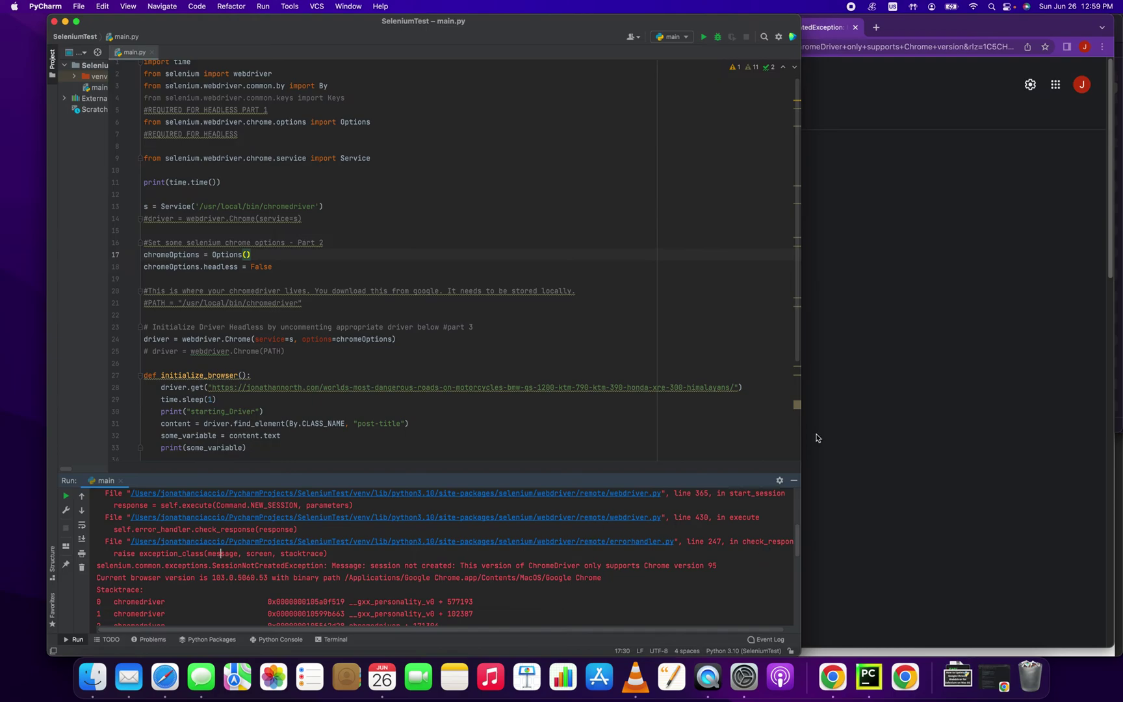
click(982, 392)
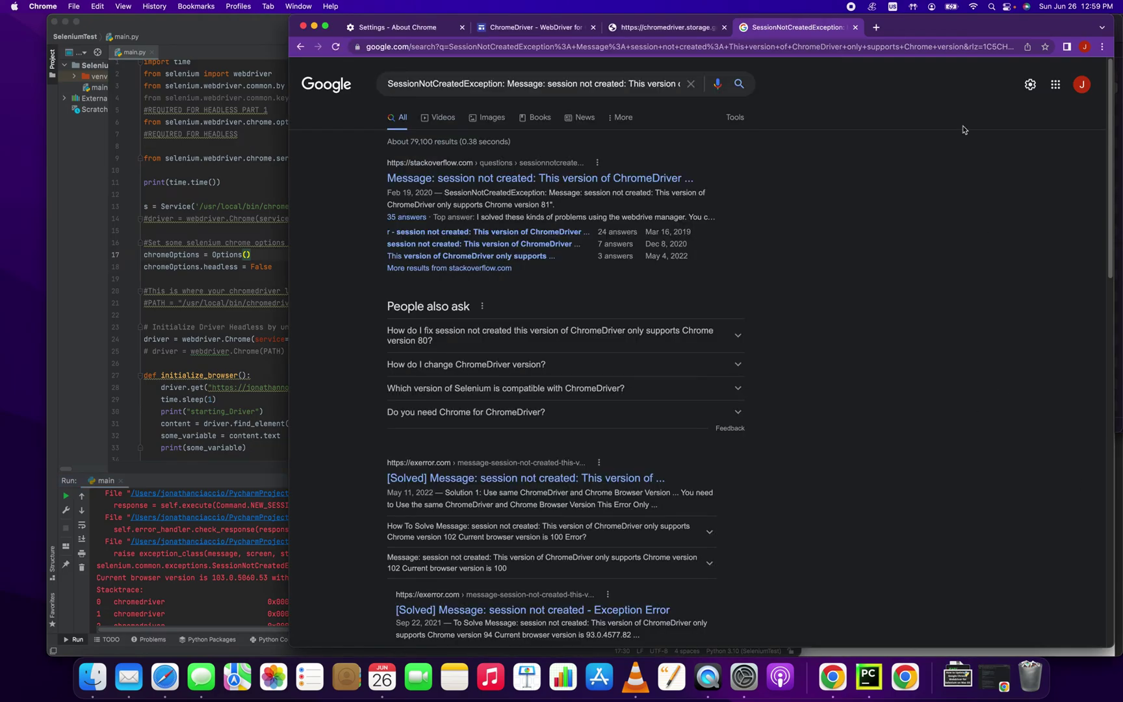
Find 'about' in Chrome's Help menu and open About Google Chrome, showing version 103.0.5060.53.
click(343, 6)
text(about)
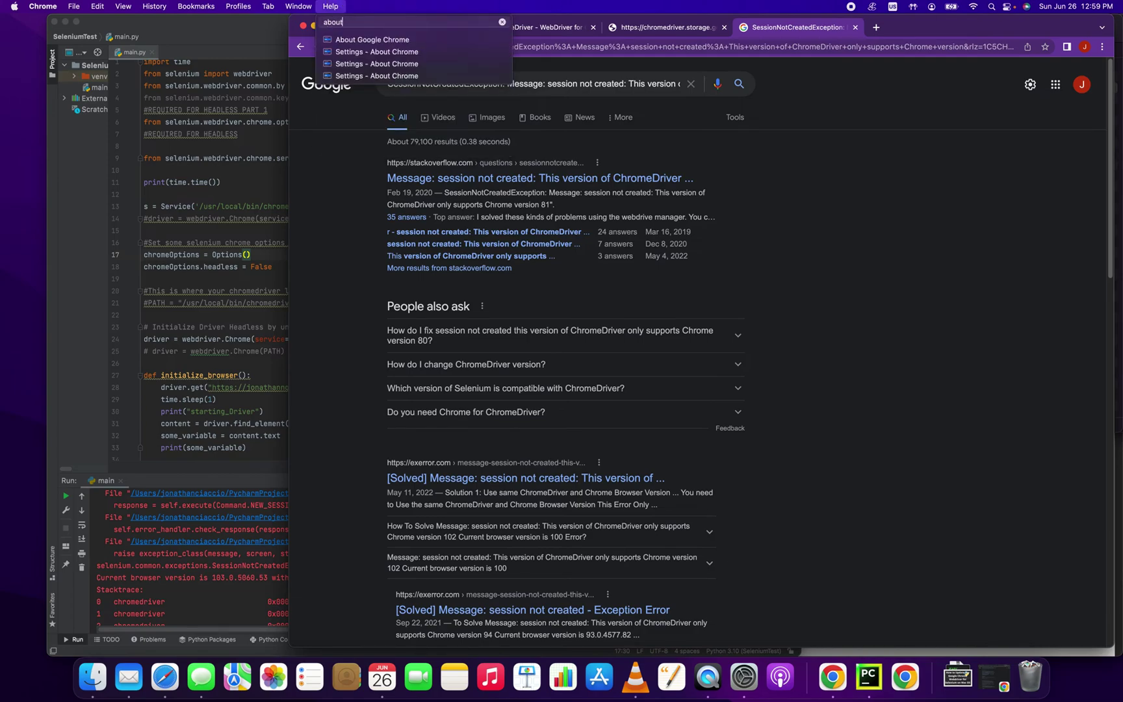
key(Down)
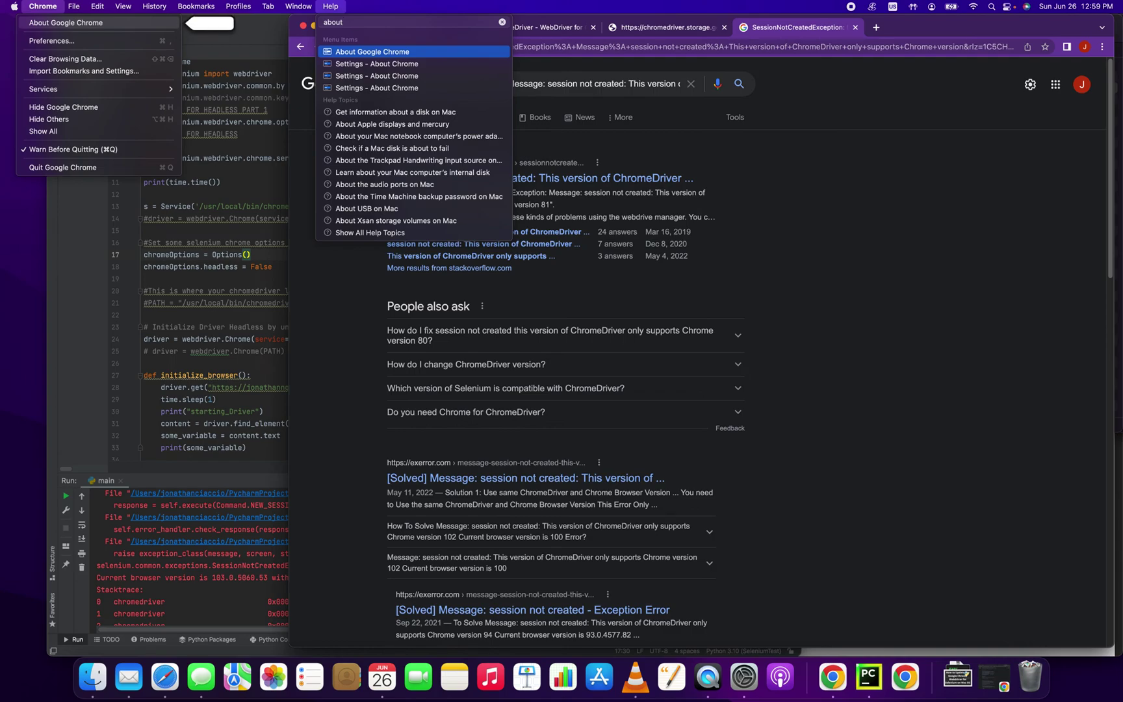
key(Return)
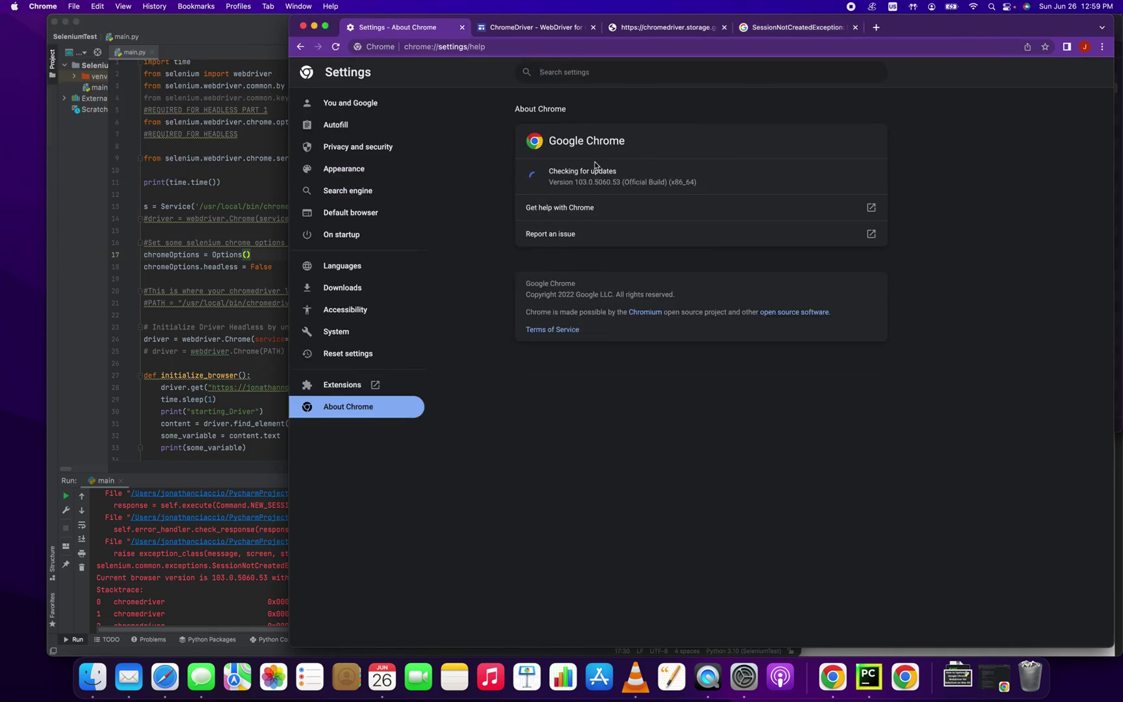
mouse_move(606, 171)
mouse_down()
mouse_move(560, 173)
mouse_move(598, 183)
mouse_up()
Highlight 'Chrome version 95' in the SessionNotCreatedException line of the Run console.
click(187, 552)
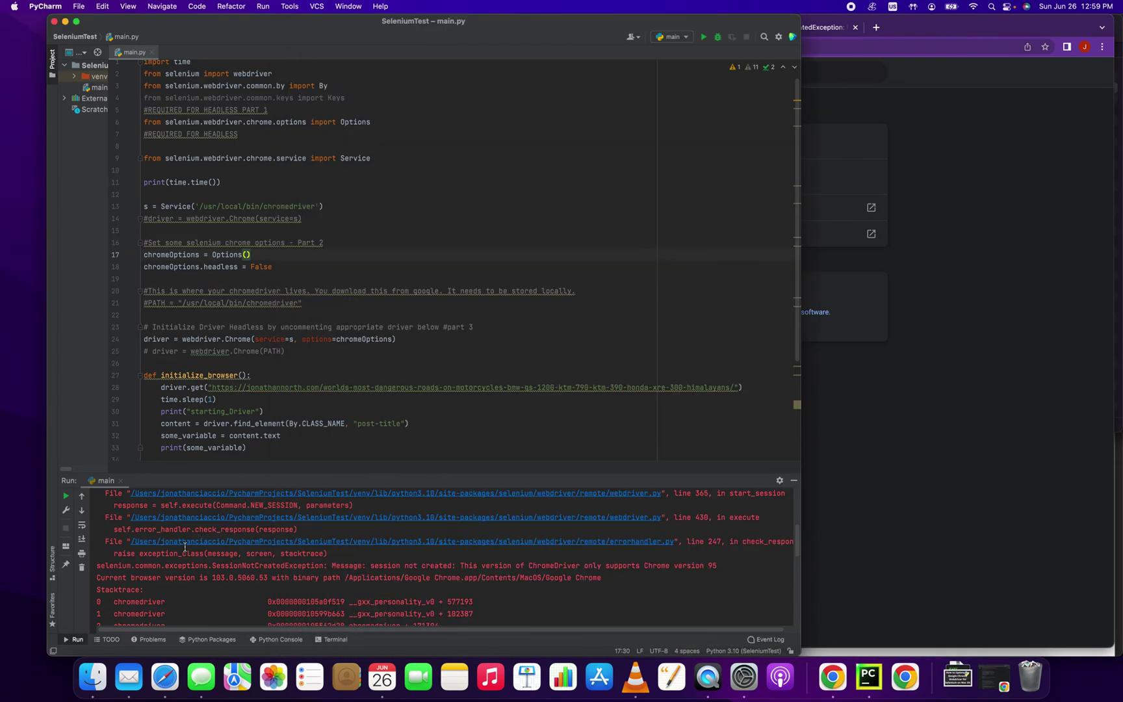
drag(187, 552, 185, 541)
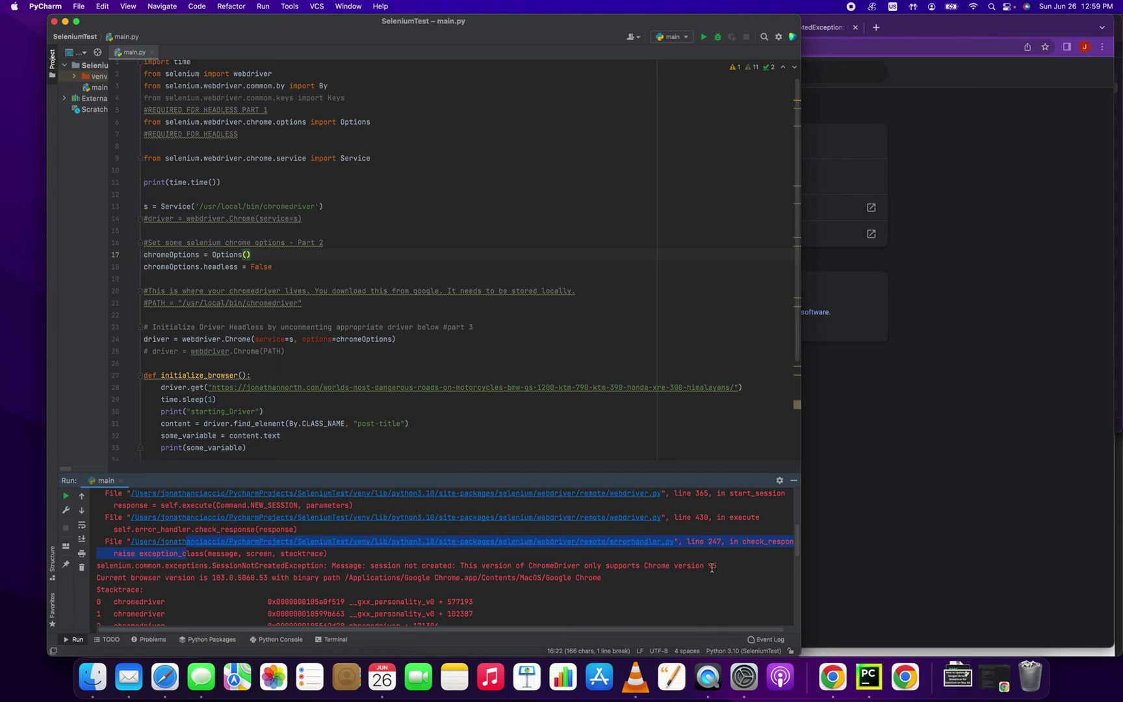
drag(740, 565, 668, 566)
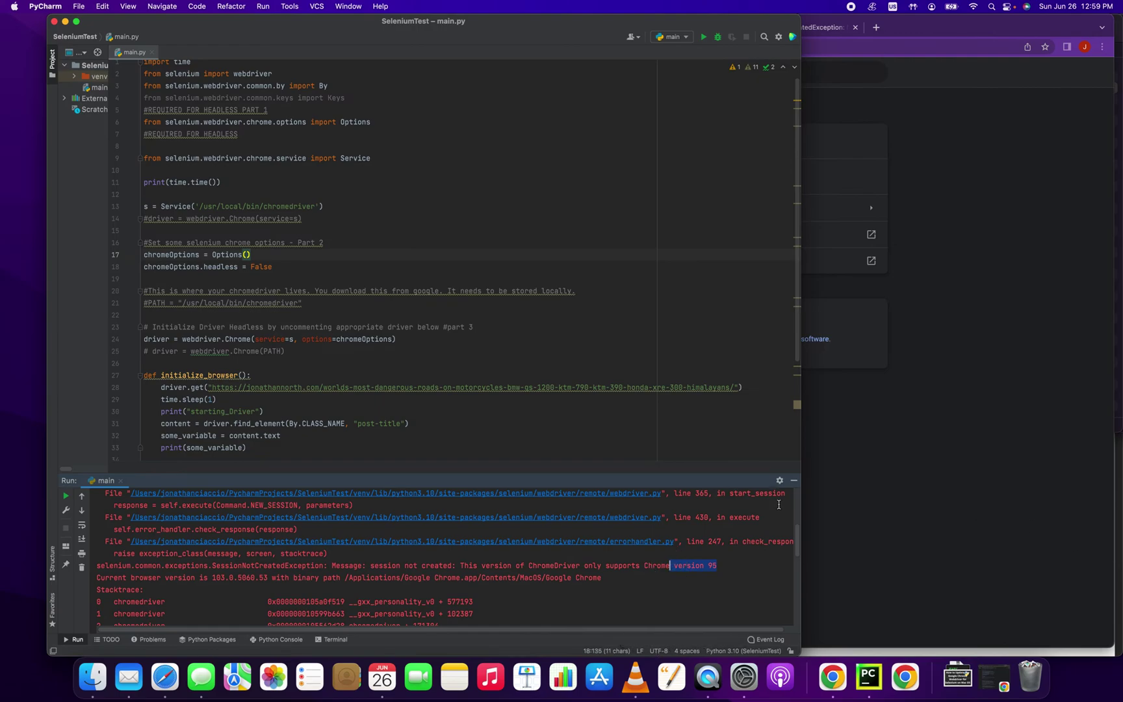
Compare installed version 103.0.5060.53 on About Chrome with the ChromeDriver Downloads page.
click(951, 454)
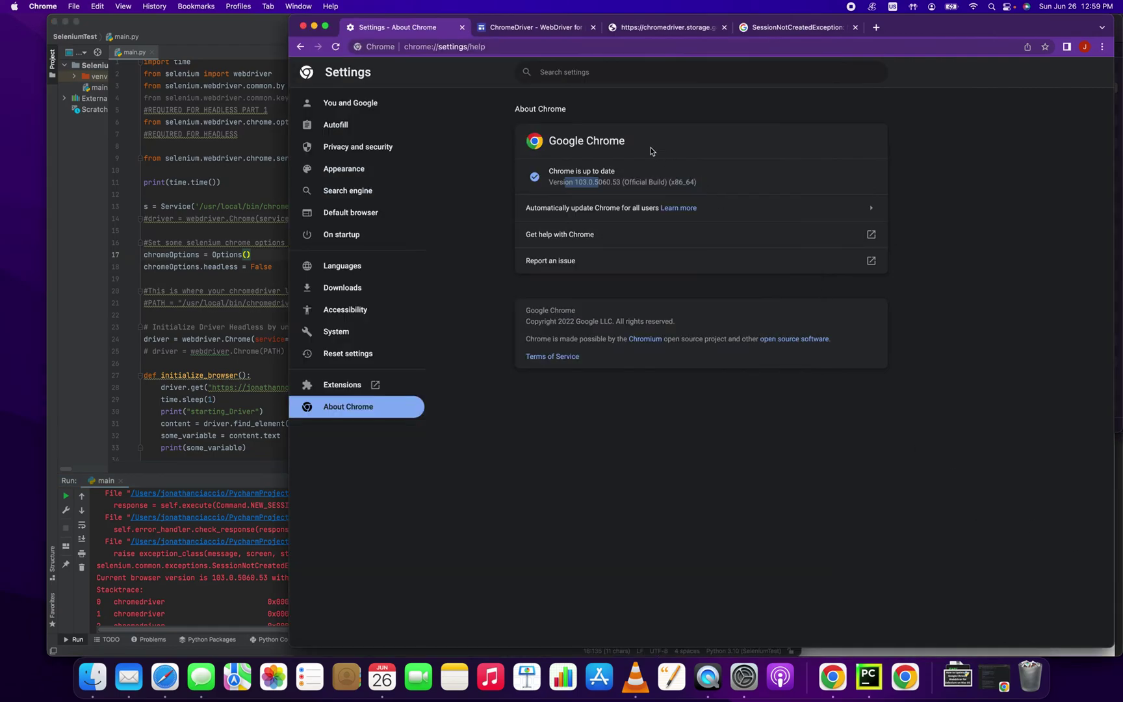
drag(549, 182, 621, 182)
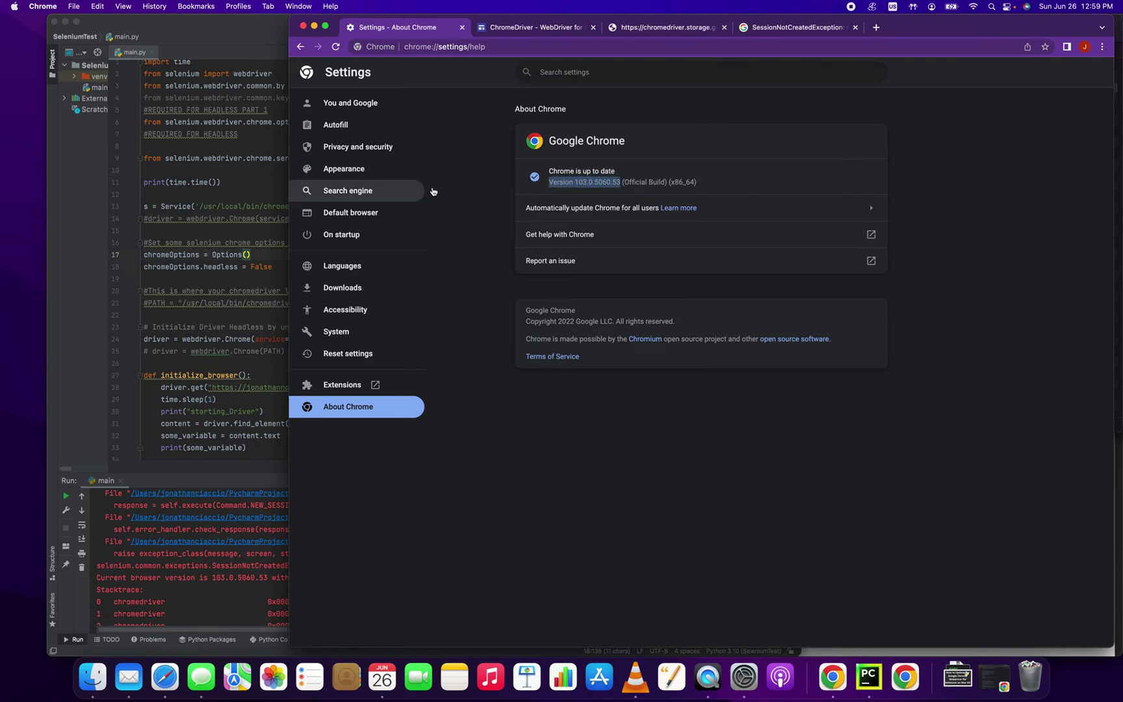
click(529, 32)
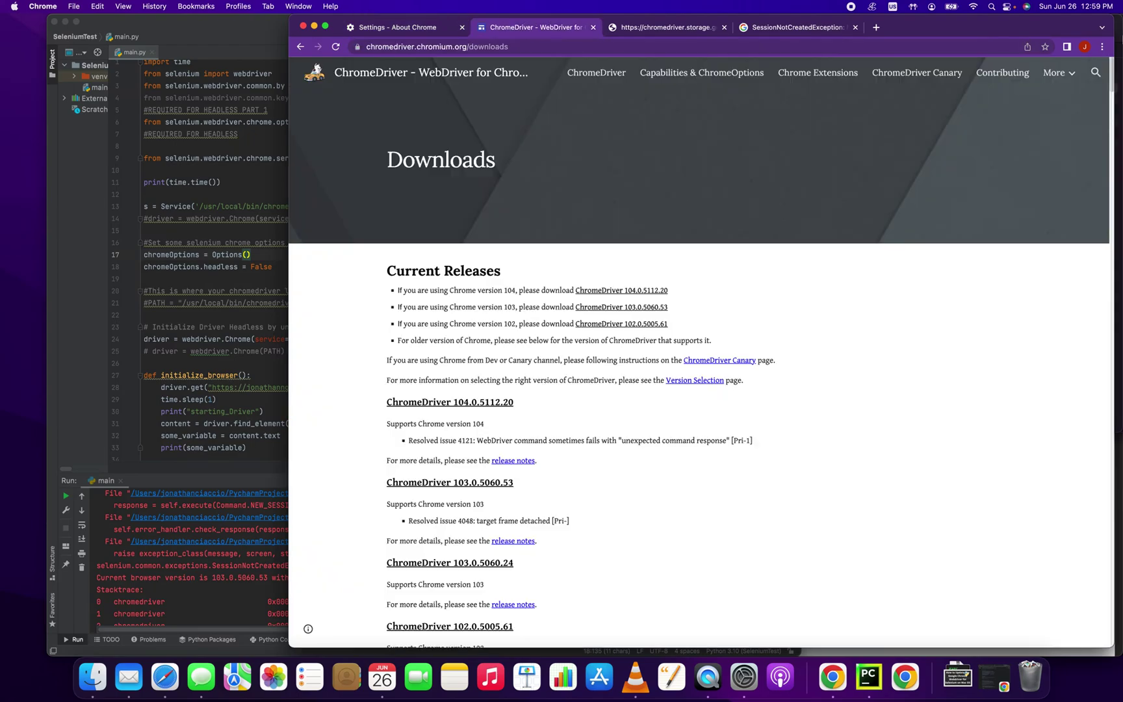
click(396, 26)
click(506, 30)
Search Google for 'chrome driver download' and open the ChromeDriver downloads result.
click(510, 46)
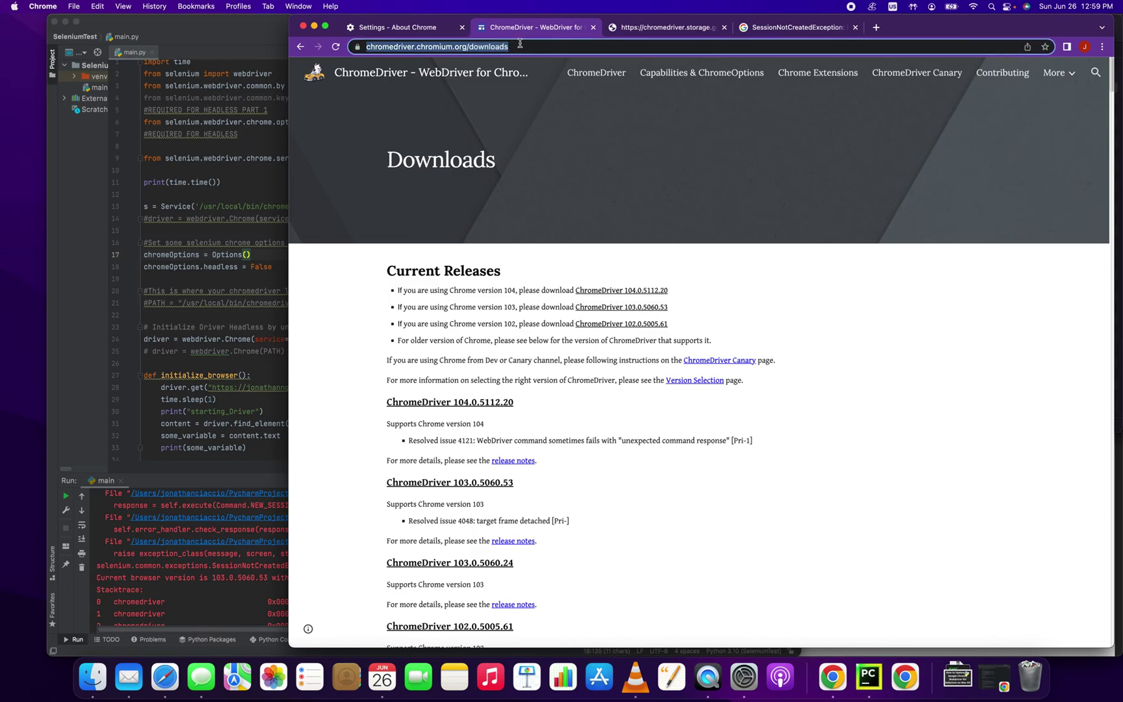
text(chrome dr)
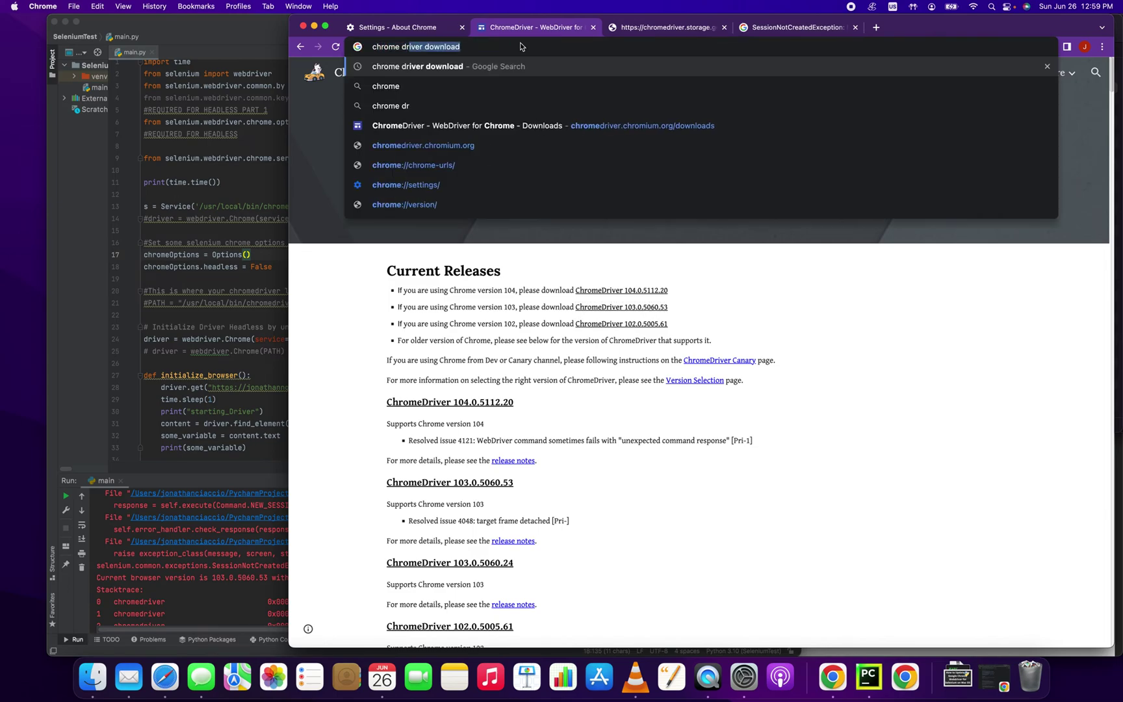
text(iver download)
key(Return)
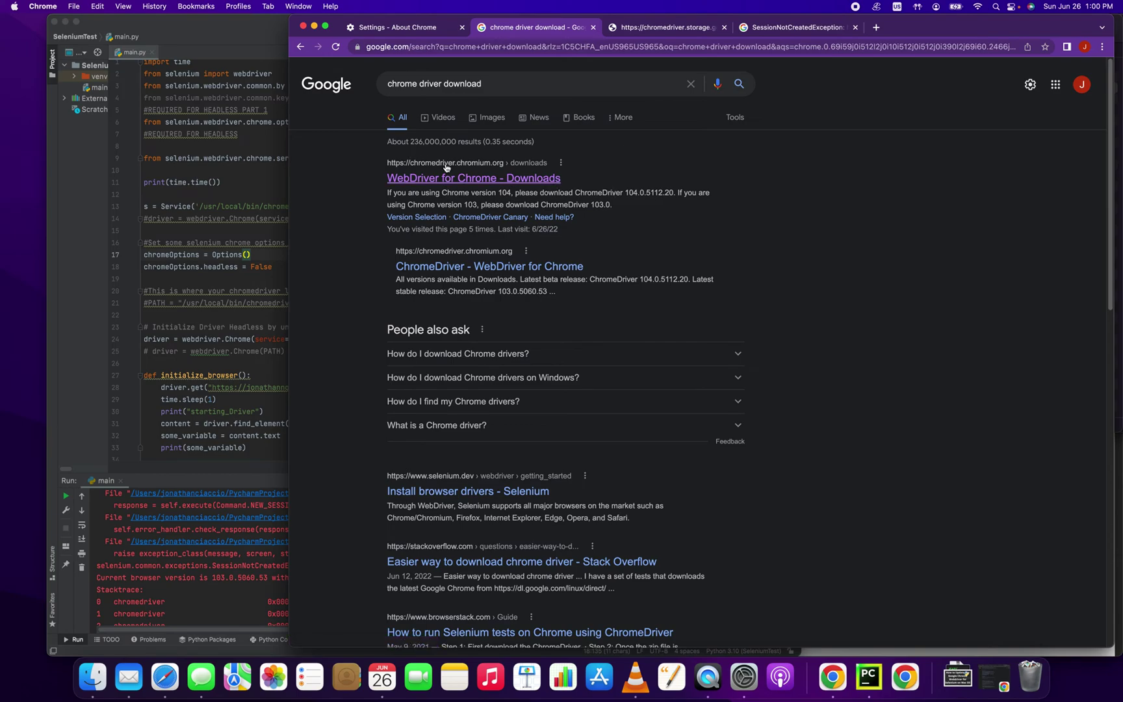
click(470, 178)
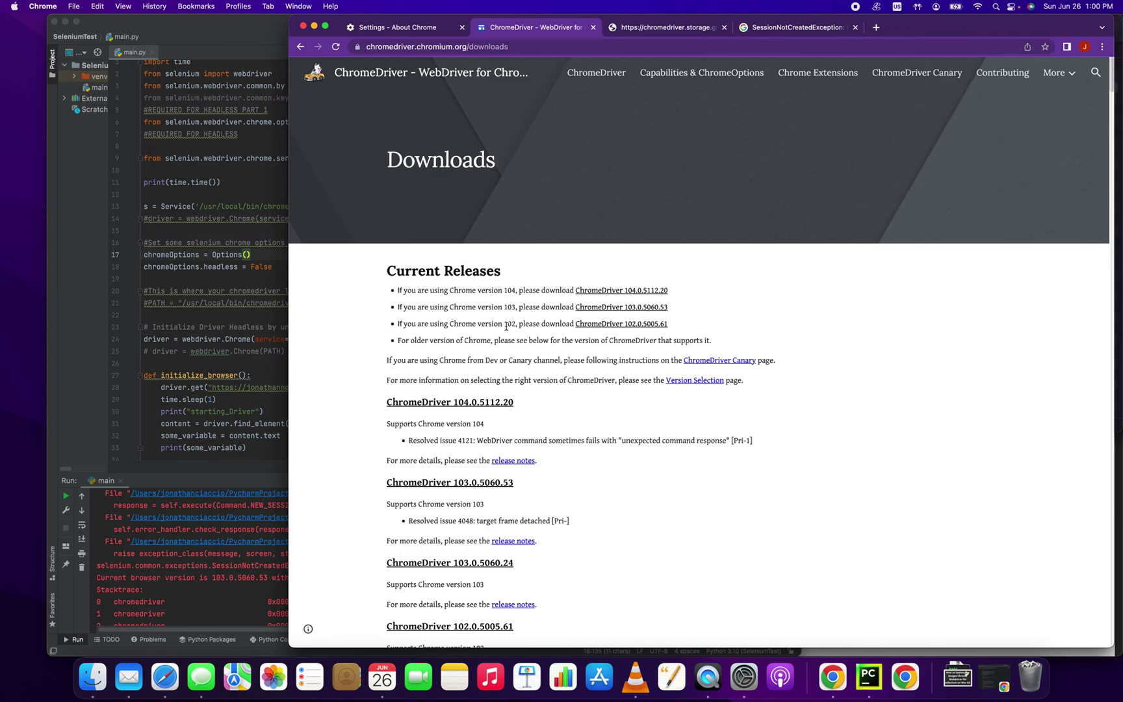
Scroll through the ChromeDriver release list, looking at the version 95 entries.
scroll(669, 494, down, 15)
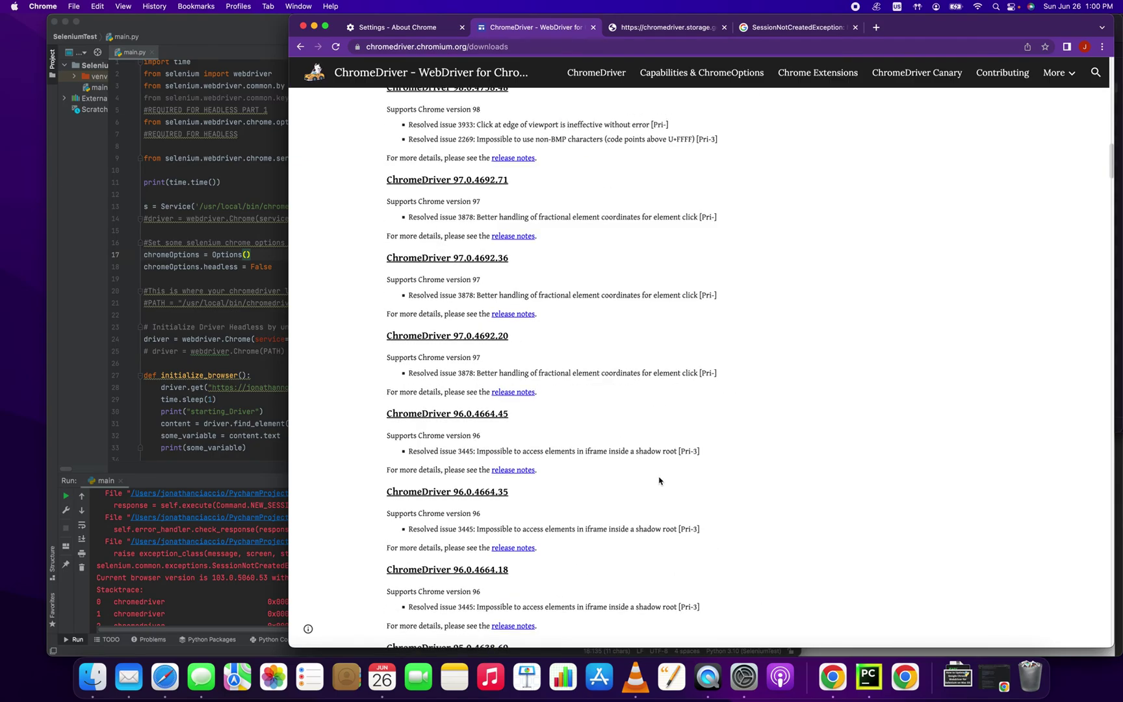
scroll(659, 480, down, 7)
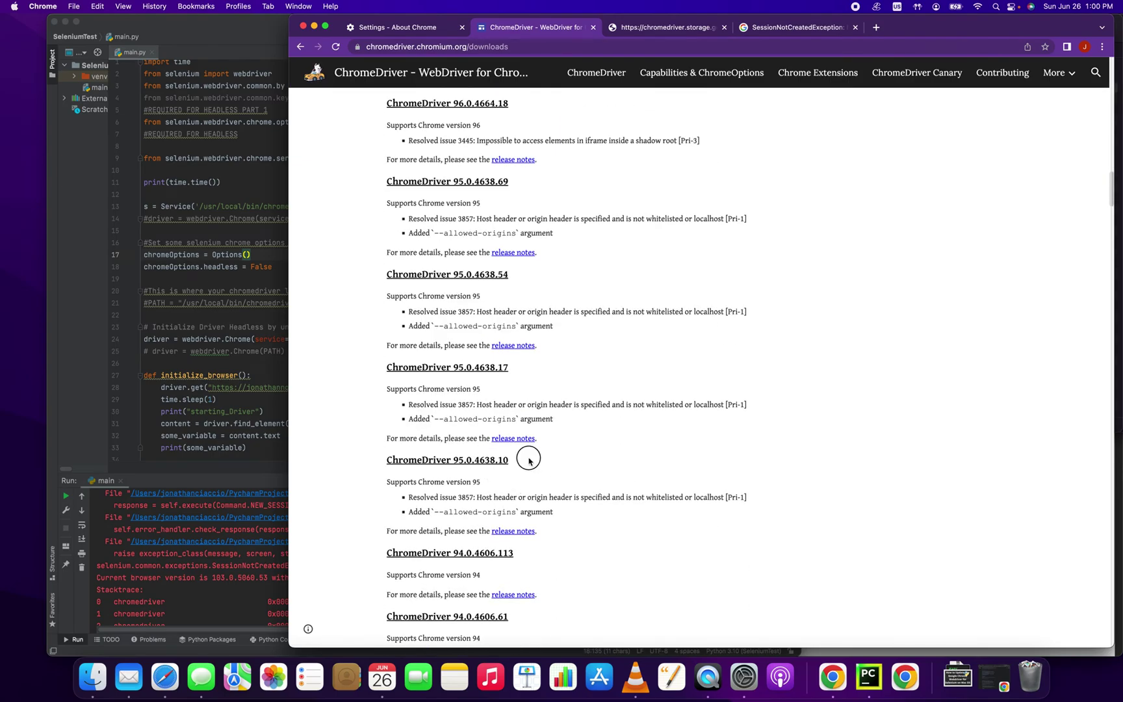
drag(529, 459, 366, 465)
click(366, 464)
scroll(364, 461, up, 20)
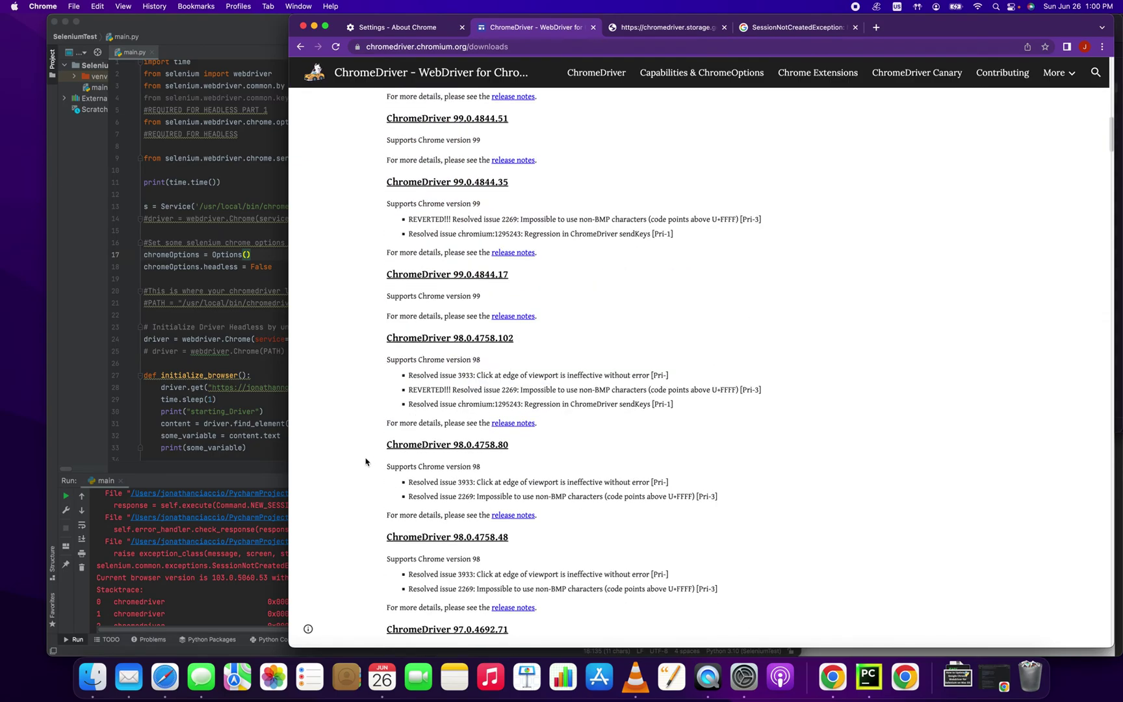
Download chromedriver_mac64.zip for ChromeDriver 103.0.5060.53 and open it to unzip.
click(633, 310)
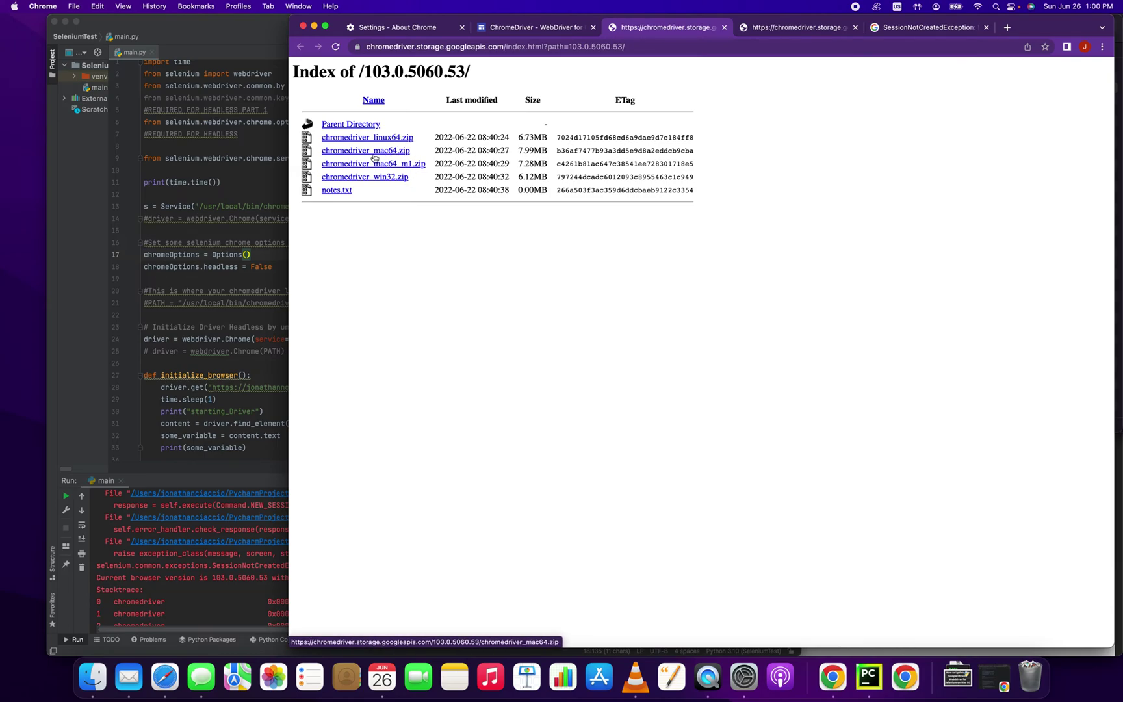
click(403, 153)
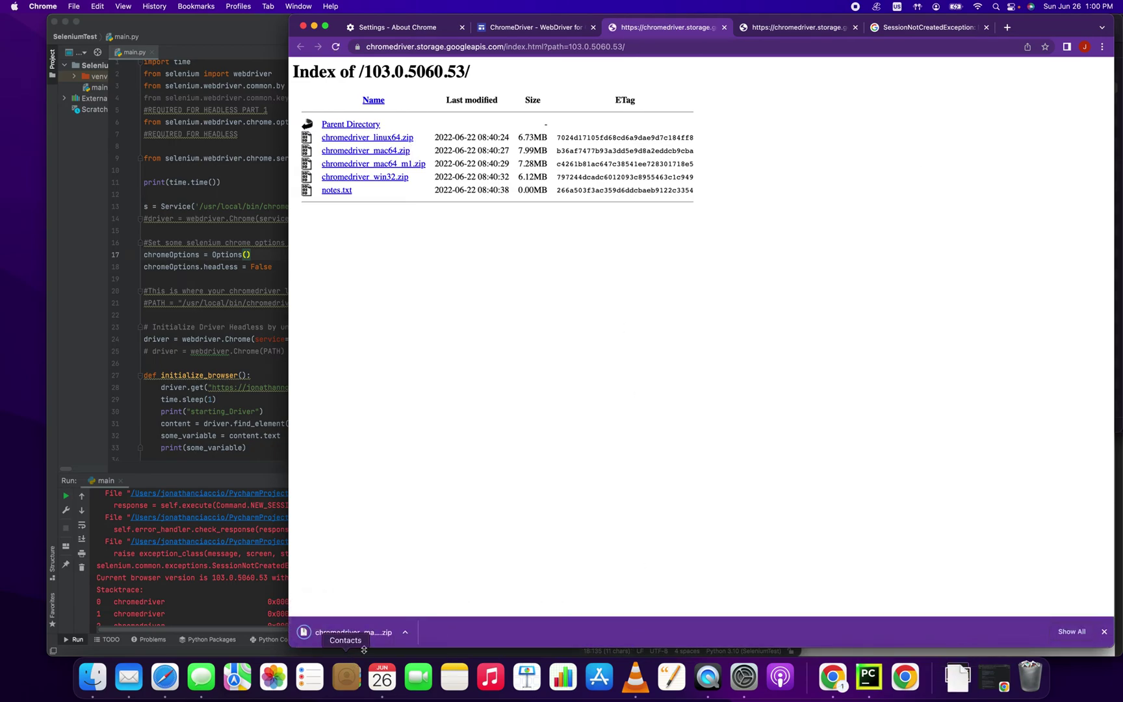
click(384, 632)
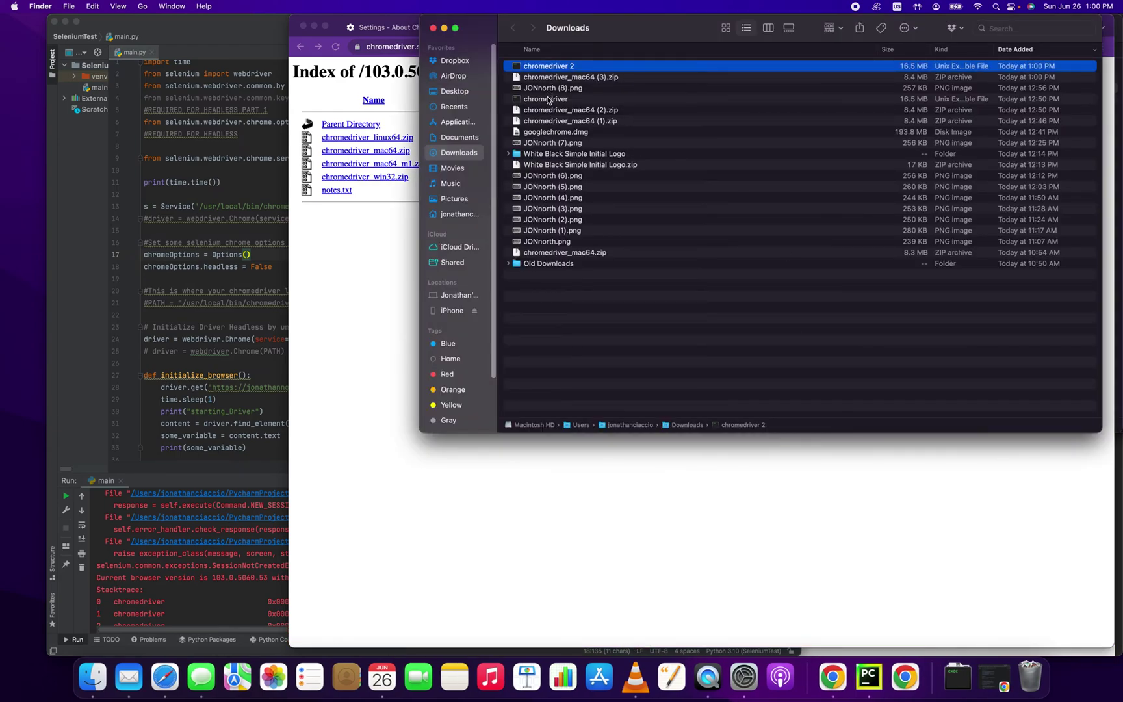
Trash 'chromedriver' and 'chromedriver 2' from Downloads and extract chromedriver_mac64 (3).zip.
drag(548, 99, 1028, 675)
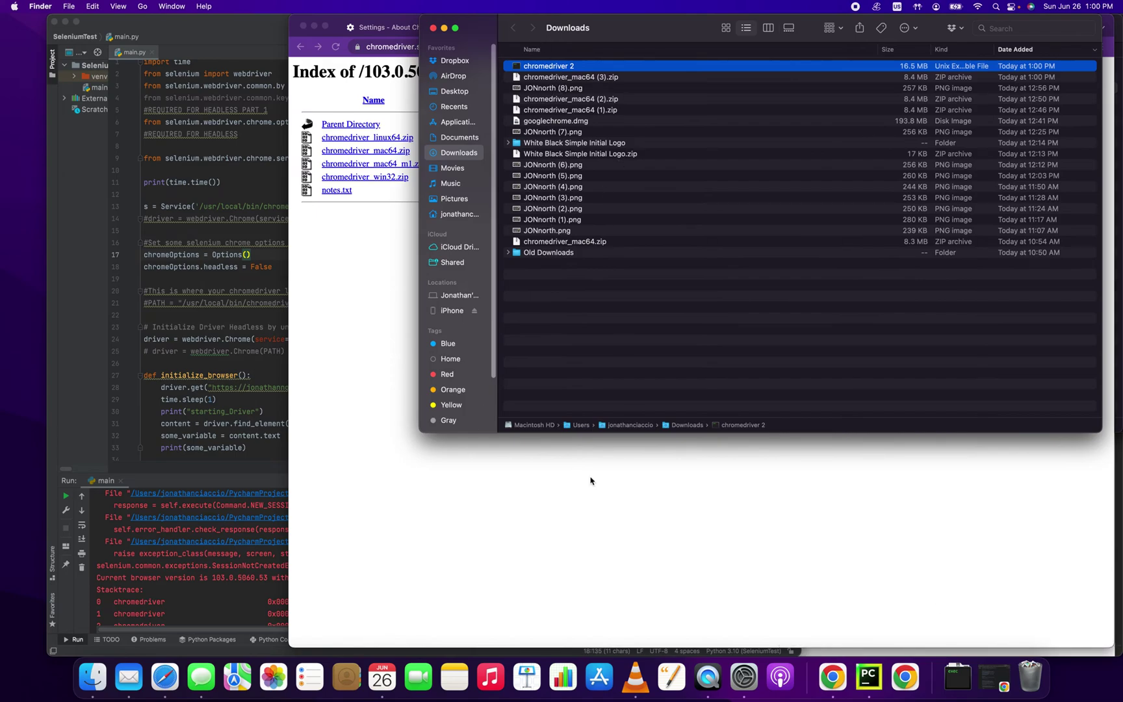
drag(555, 65, 1029, 674)
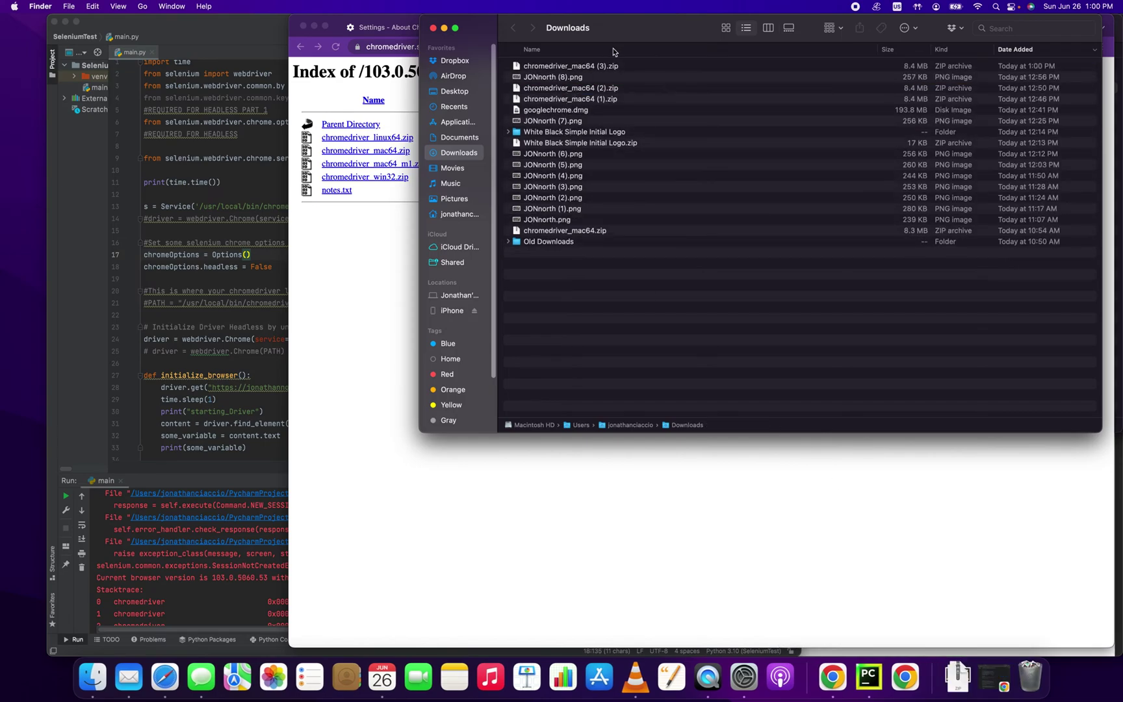
double_click(530, 70)
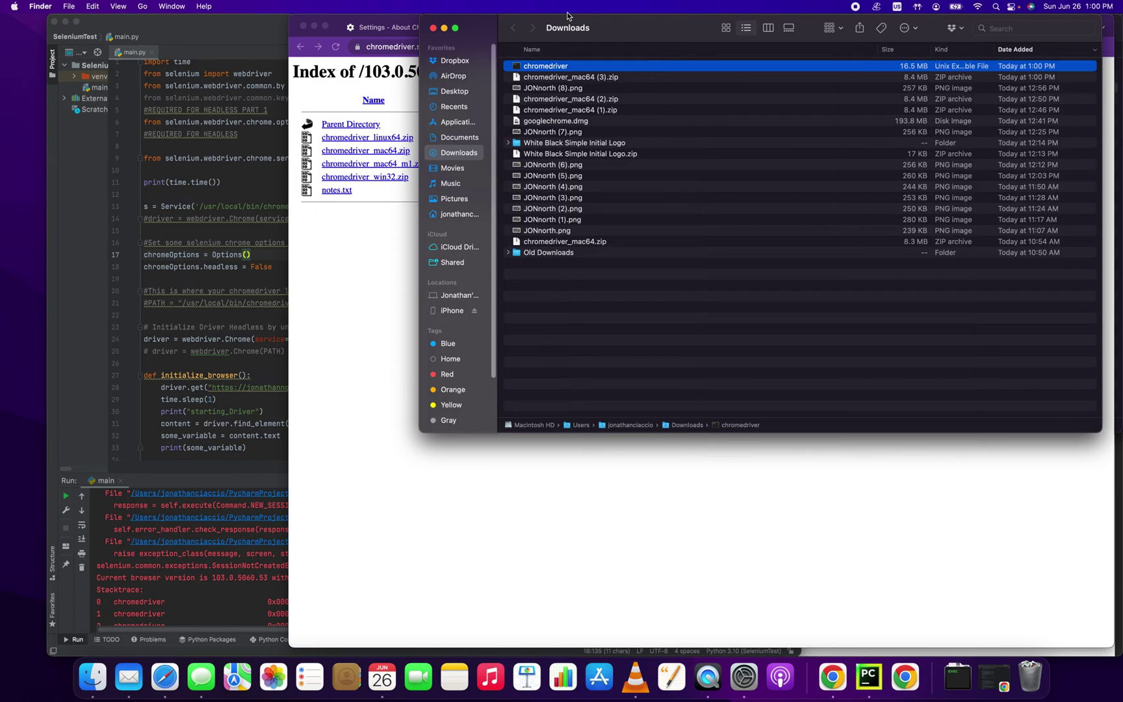
key(super+n)
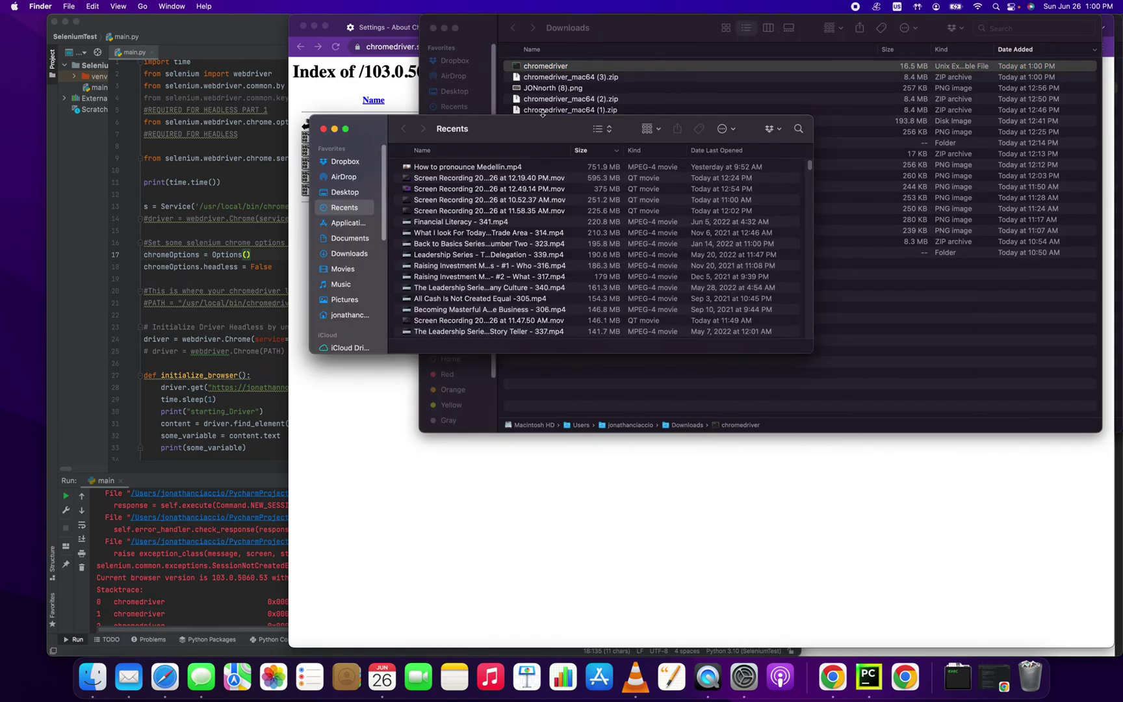
Arrange a second Finder window showing Desktop so Downloads stays visible.
drag(521, 122, 512, 322)
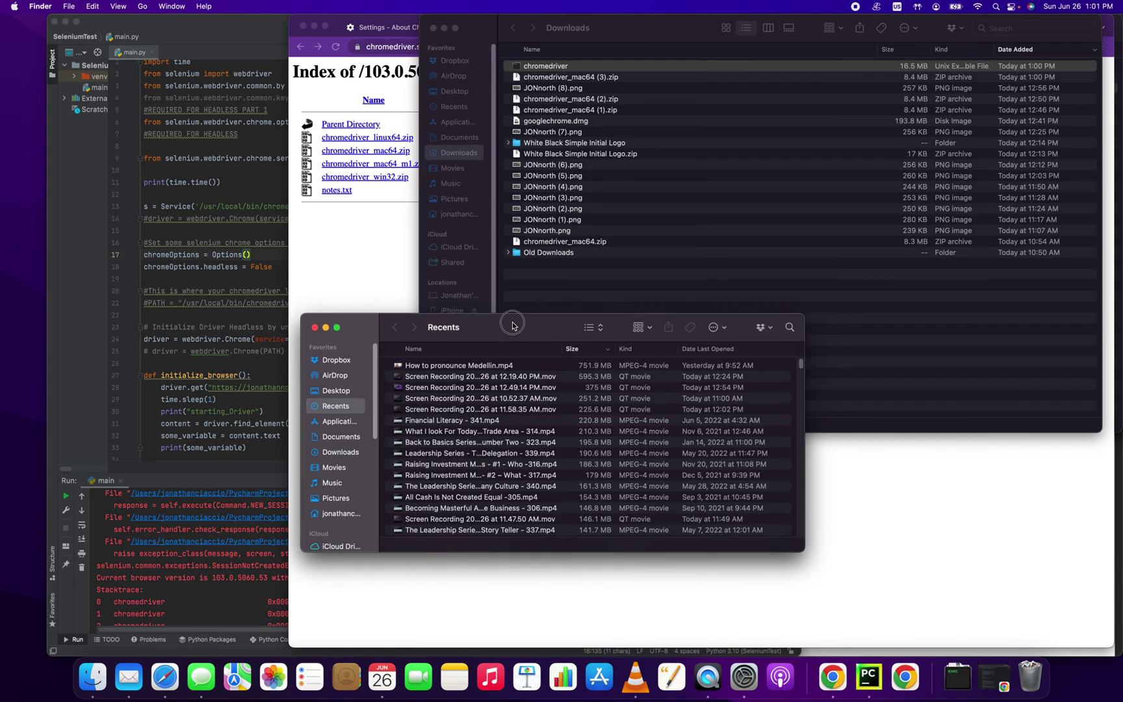
click(329, 392)
drag(581, 325, 605, 259)
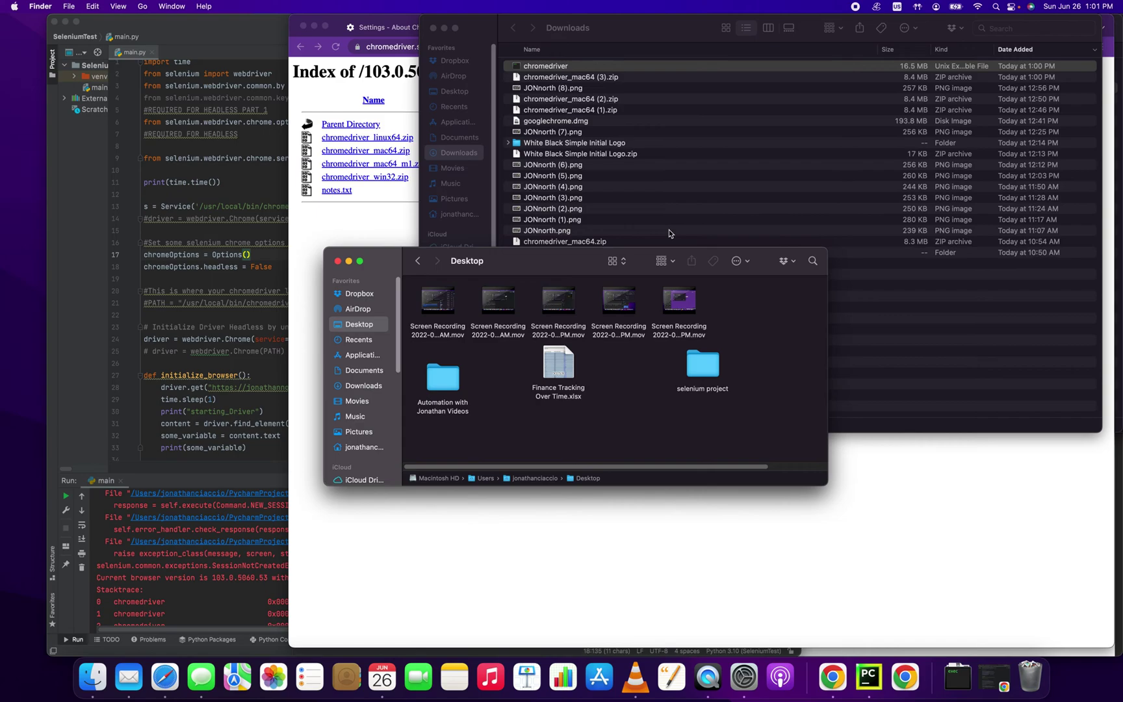
Confirm the chromedriver path on line 13 of main.py and go to /usr/local/bin in Finder.
key(super+shift+g)
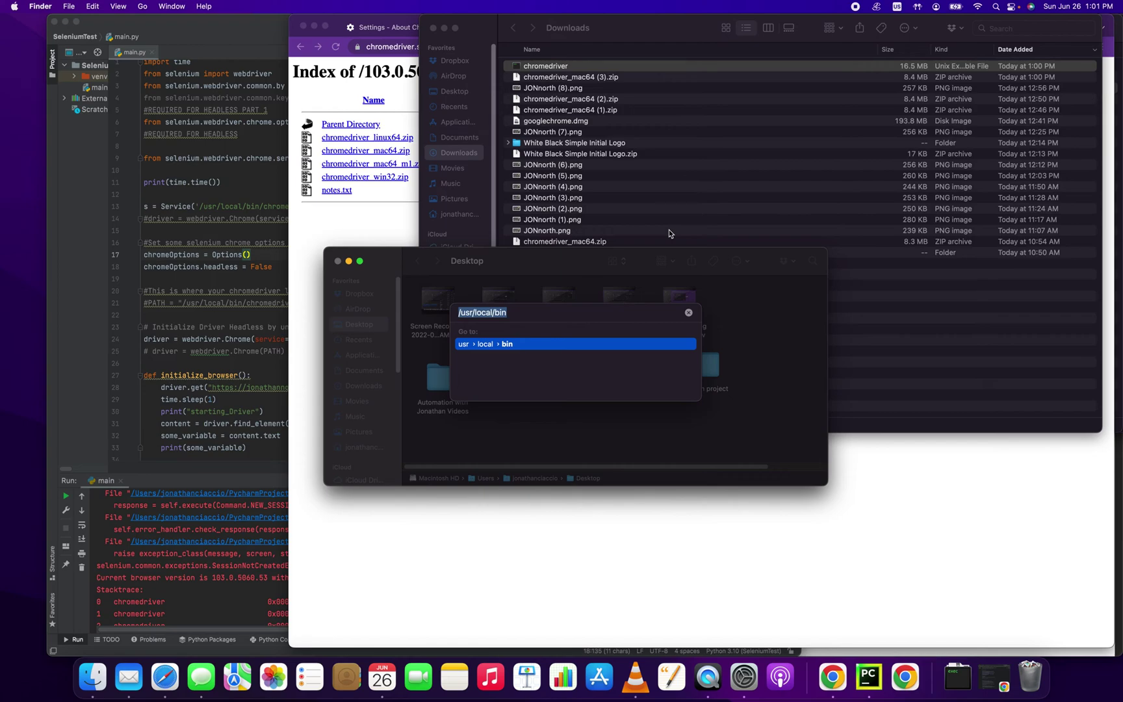
key(Left)
click(228, 218)
click(204, 206)
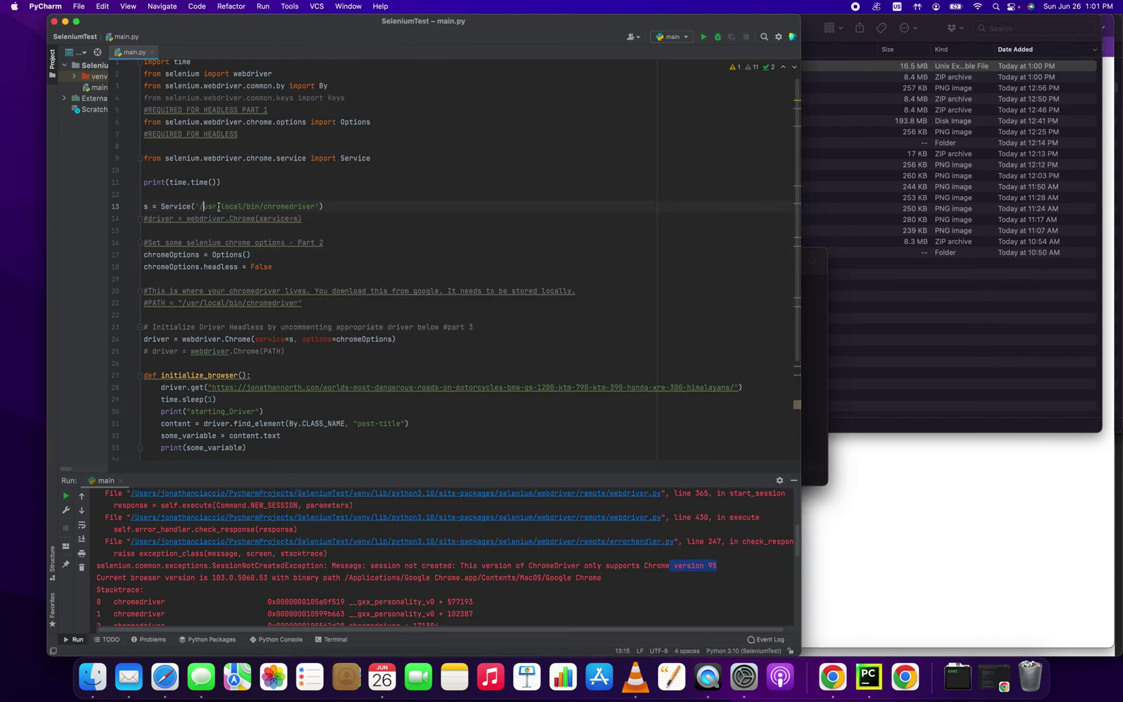
click(266, 206)
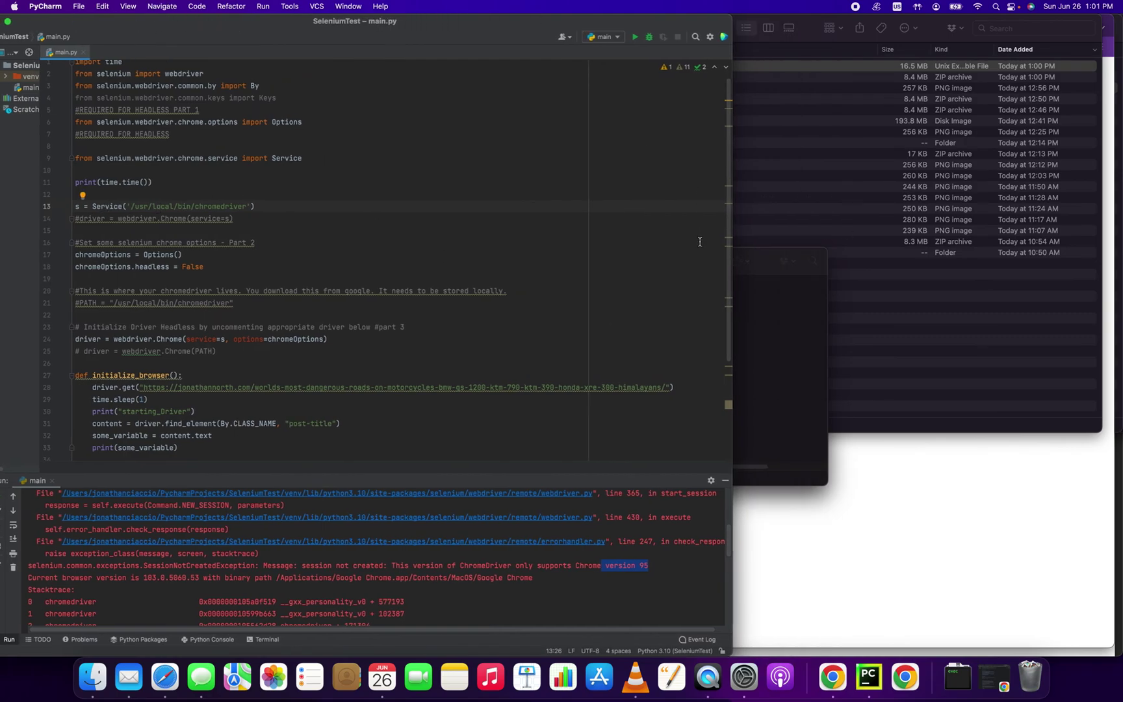
click(755, 260)
key(super+shift+g)
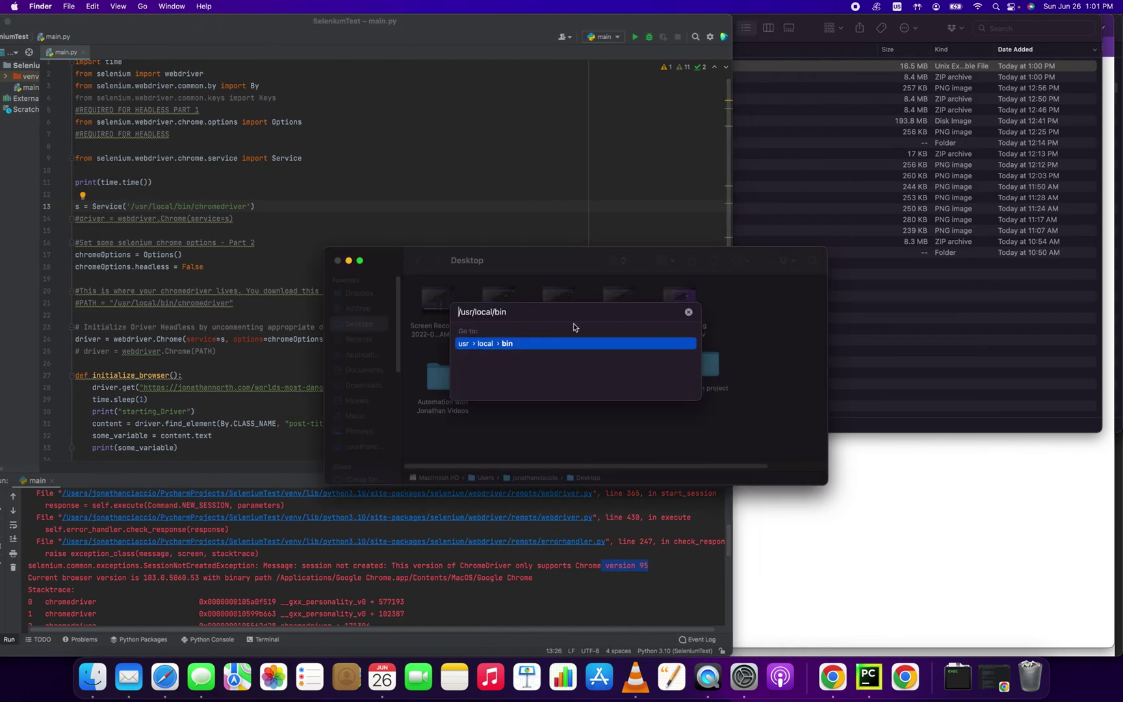
click(491, 344)
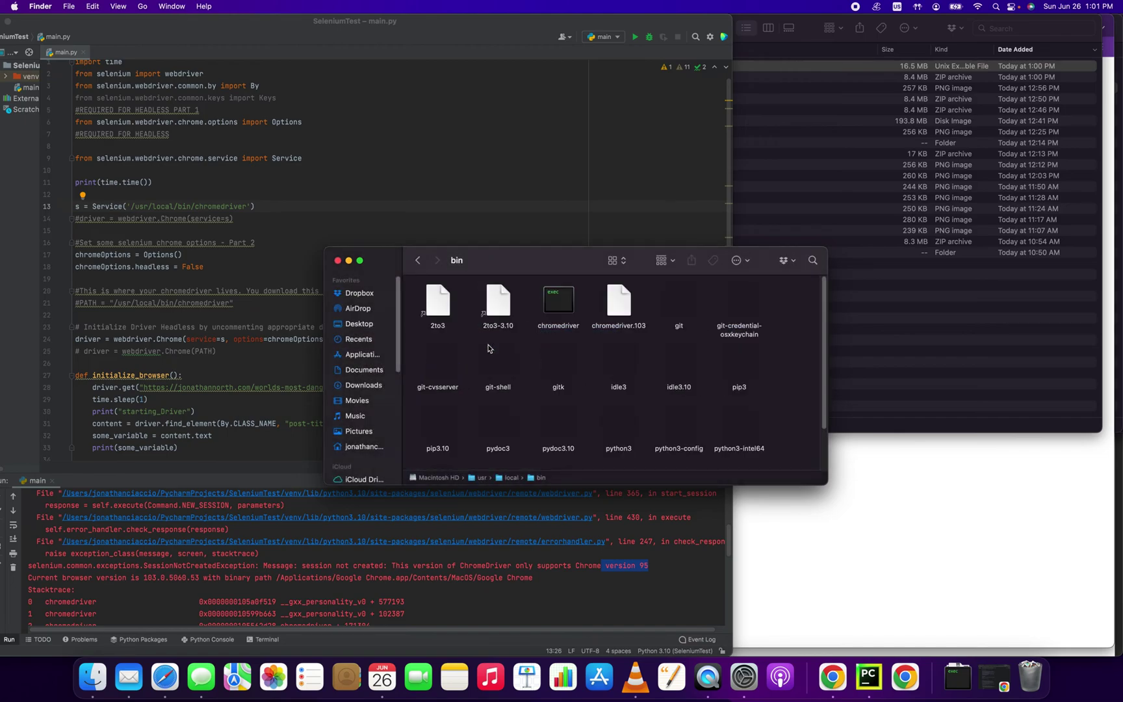
Switch the bin folder to list view and select the old chromedriver file.
drag(546, 259, 556, 132)
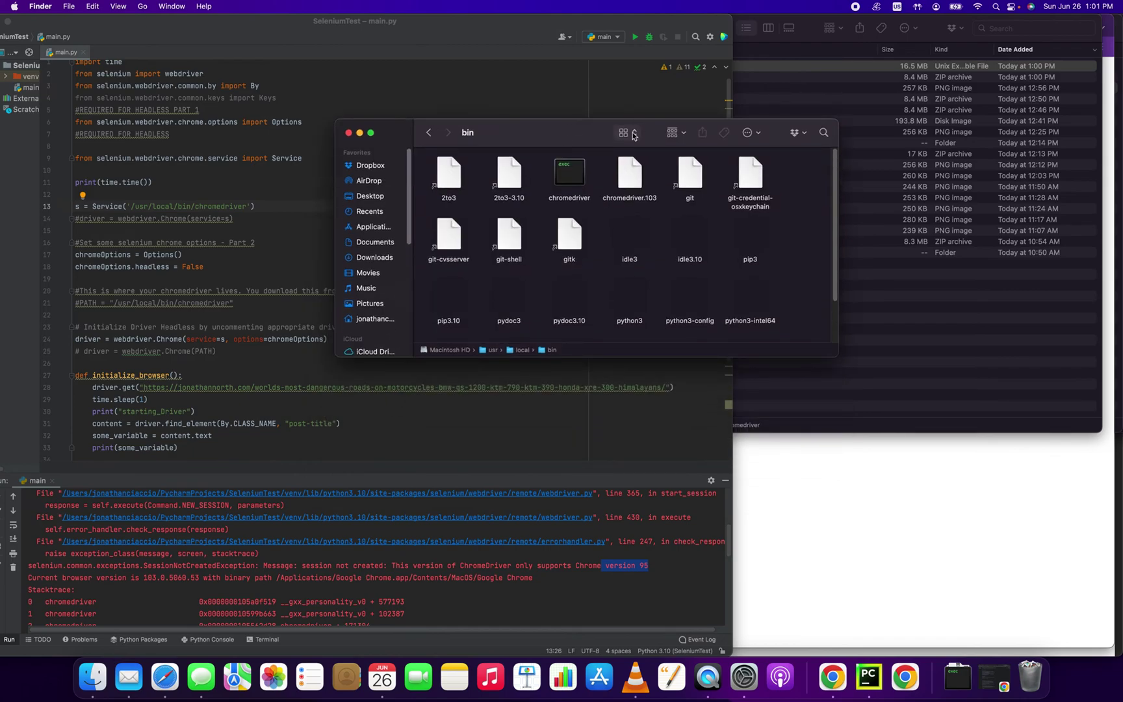
click(626, 132)
click(633, 146)
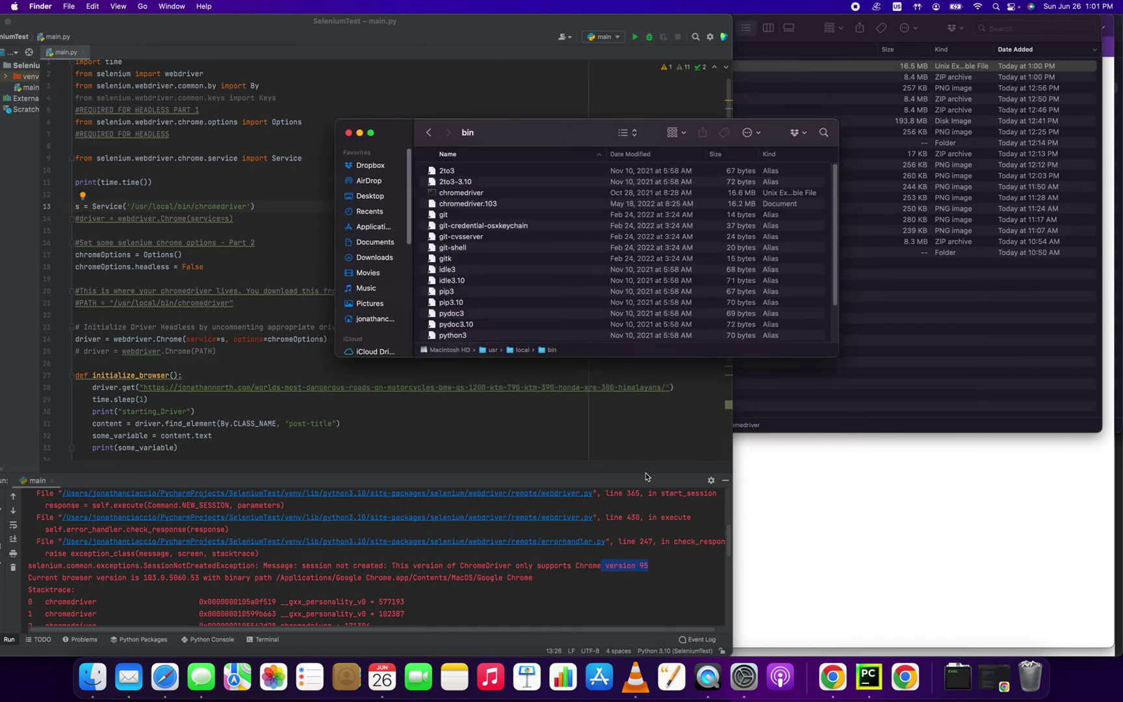
click(460, 194)
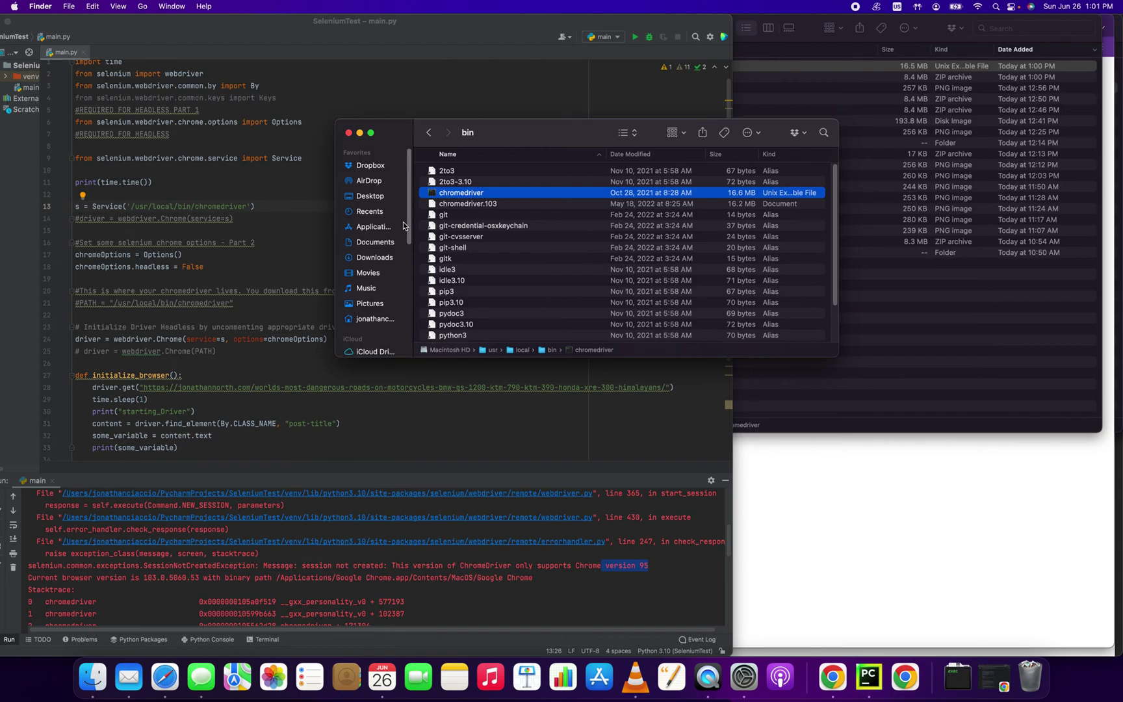
key(Up)
key(Down)
key(Up)
key(Down)
key(Up)
key(Down)
drag(741, 123, 591, 109)
Move the new chromedriver from Downloads into bin, replacing the old one with password authorization.
click(921, 387)
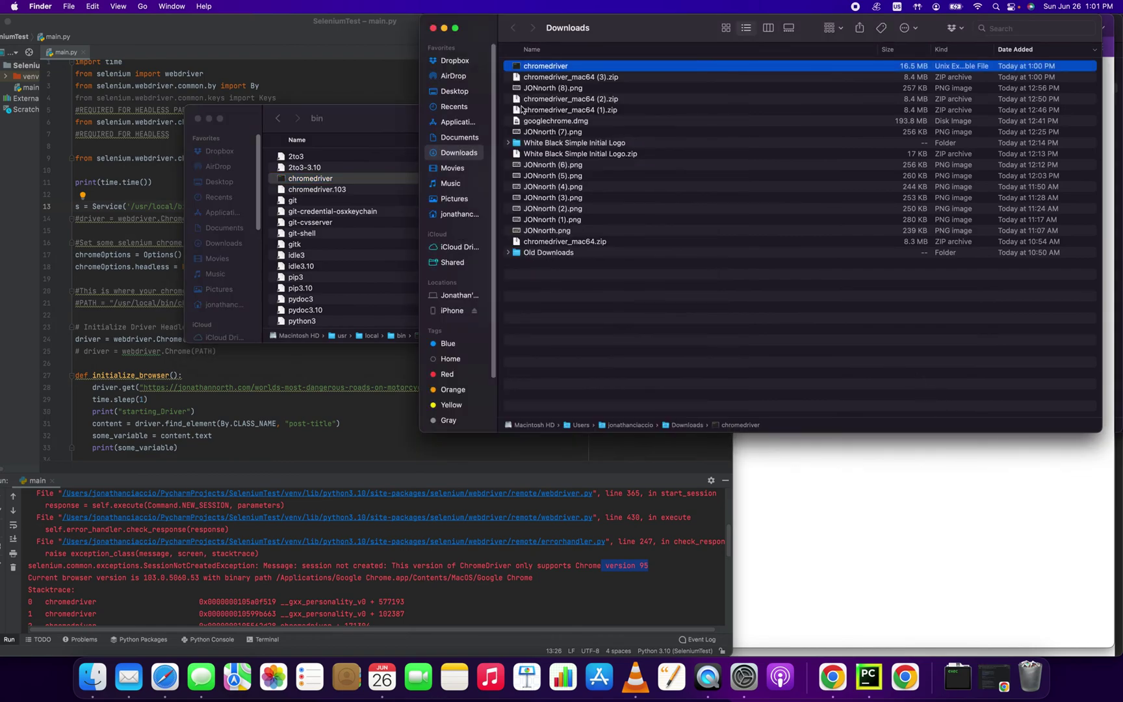
drag(369, 228, 370, 229)
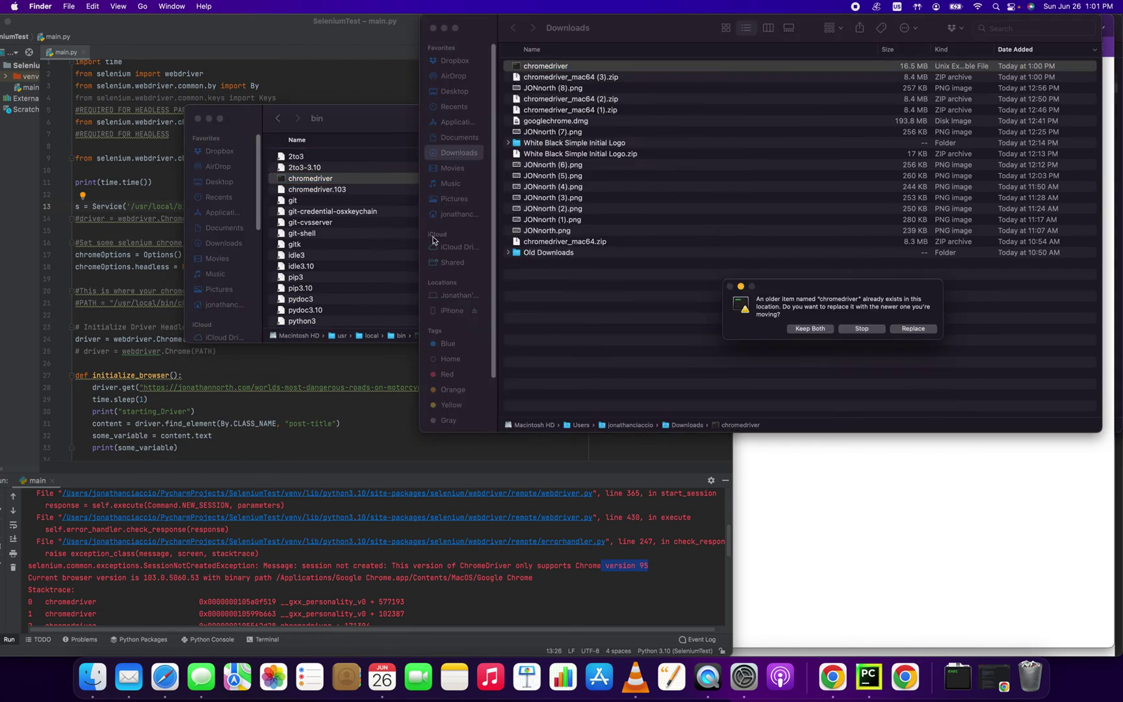
click(913, 329)
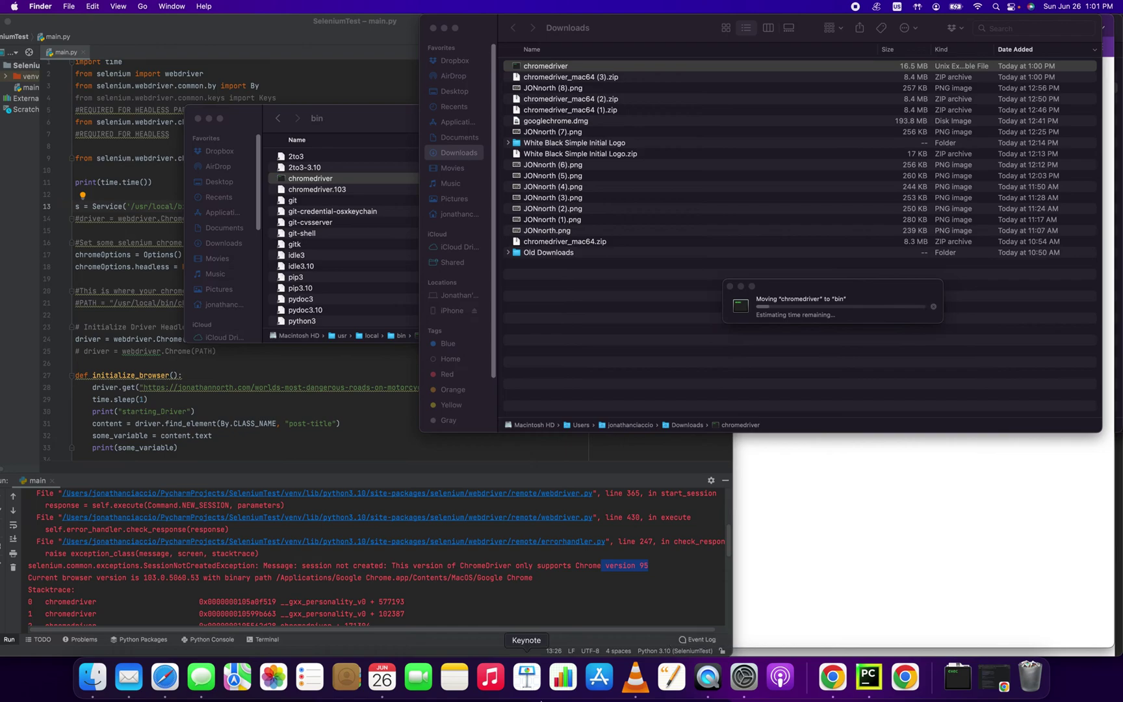
text(••••••••••)
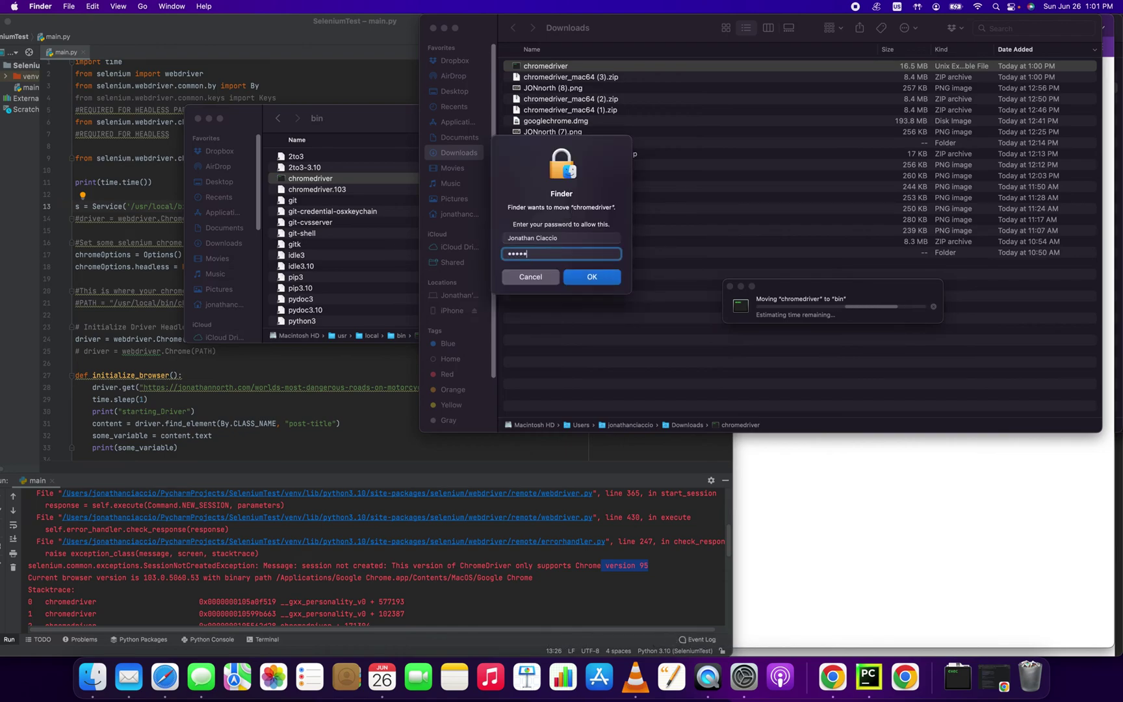
key(Return)
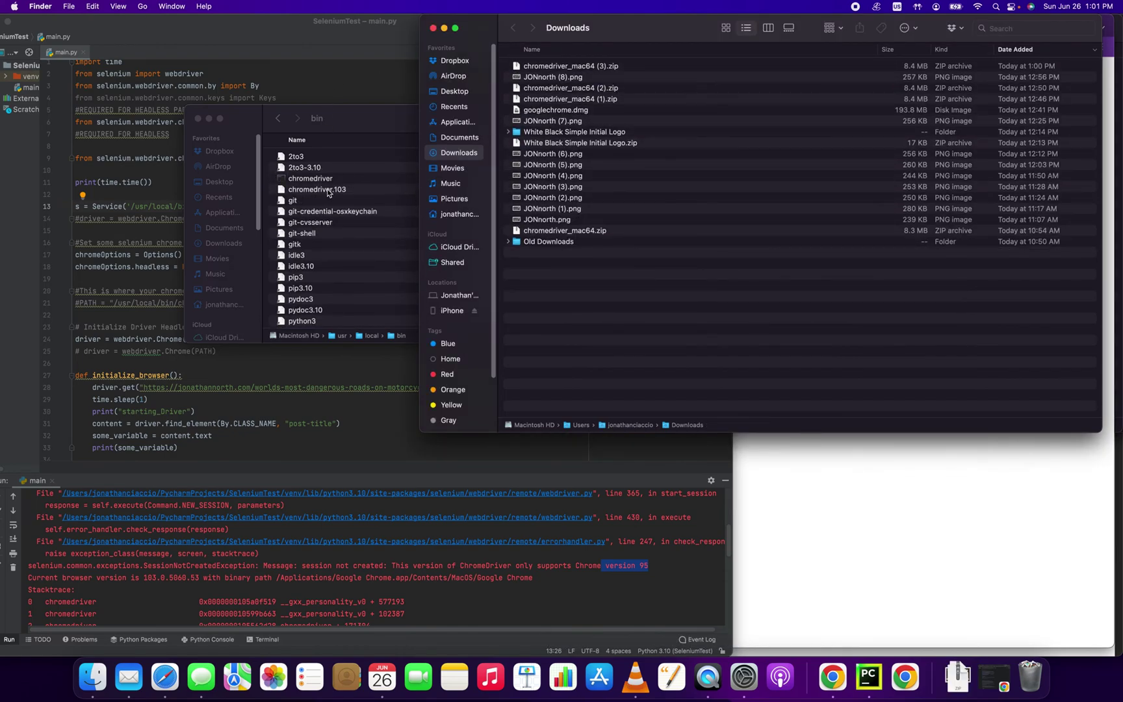
Check the replaced chromedriver's date and 16.5 MB size in bin, then return to PyCharm.
click(330, 187)
click(346, 182)
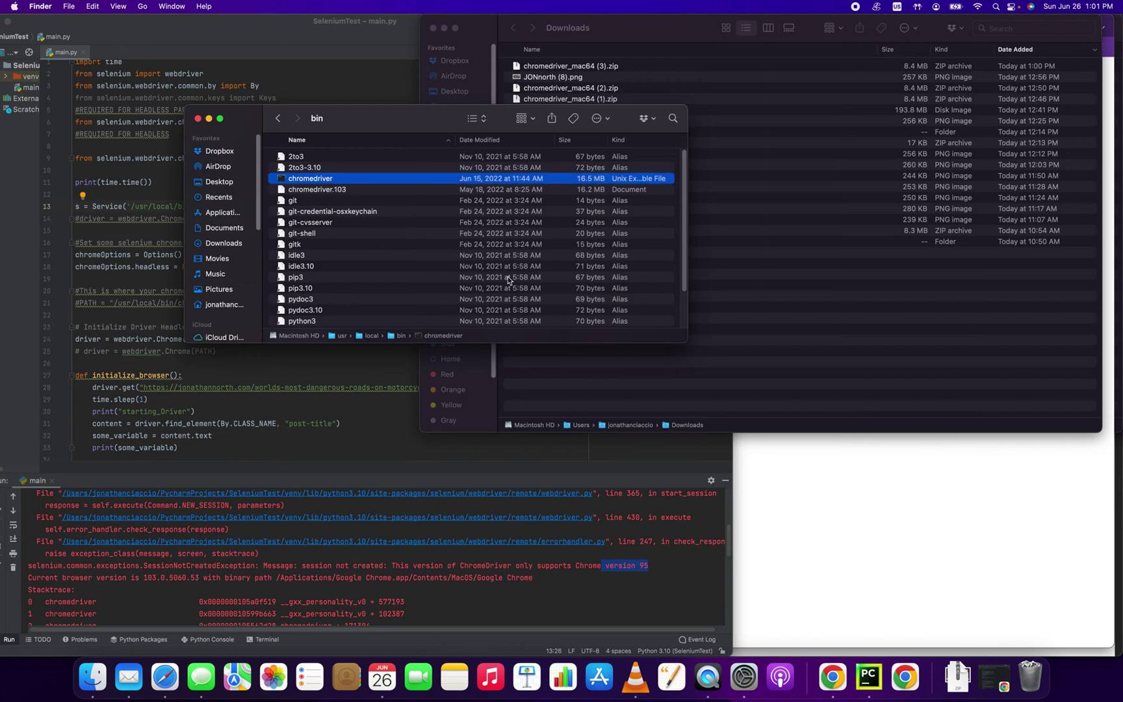
click(851, 341)
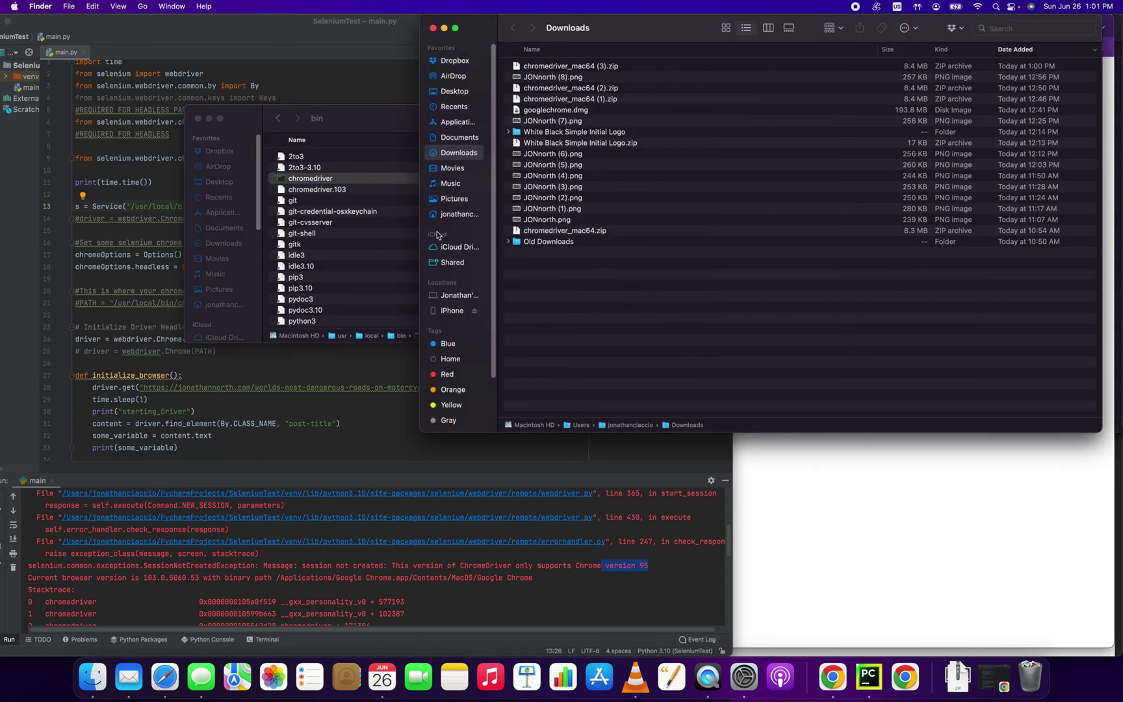
click(265, 455)
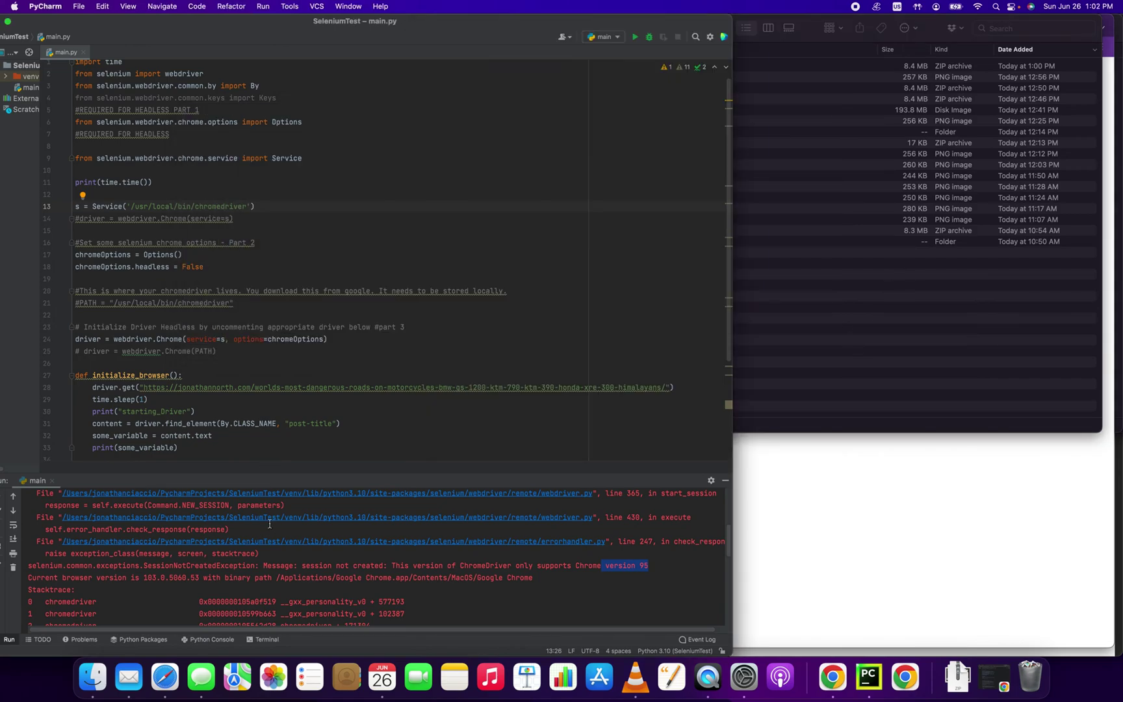
Rerun main.py and cancel the macOS 'chromedriver cannot be opened' warning.
click(635, 37)
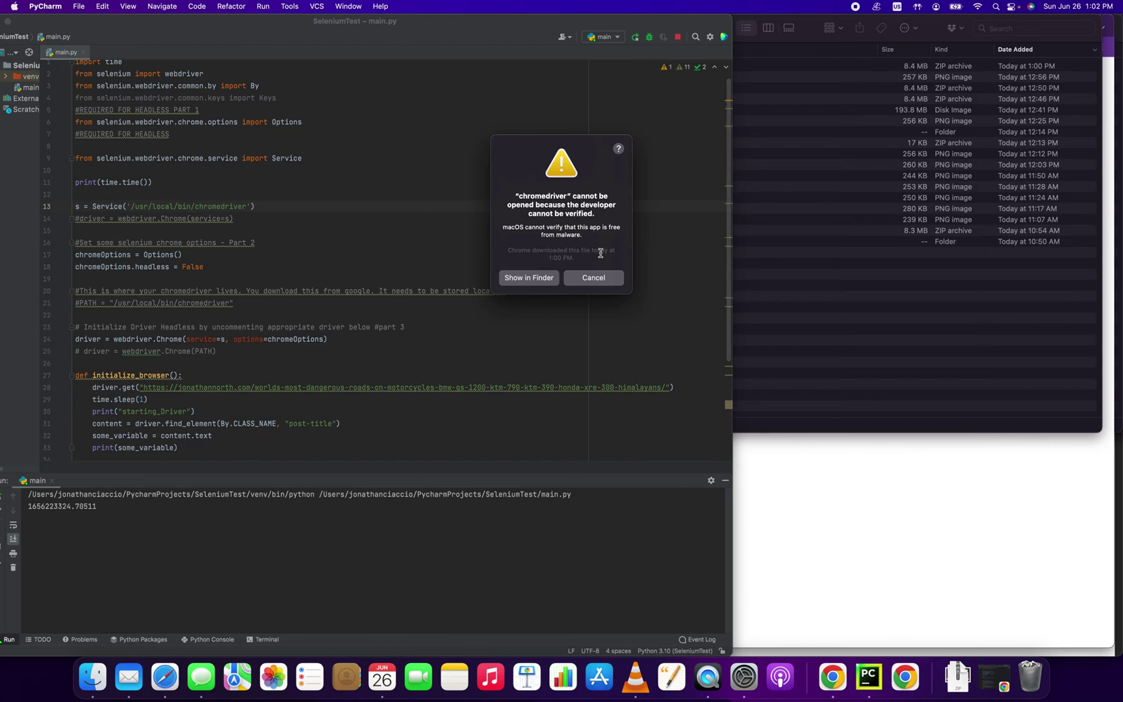
click(591, 277)
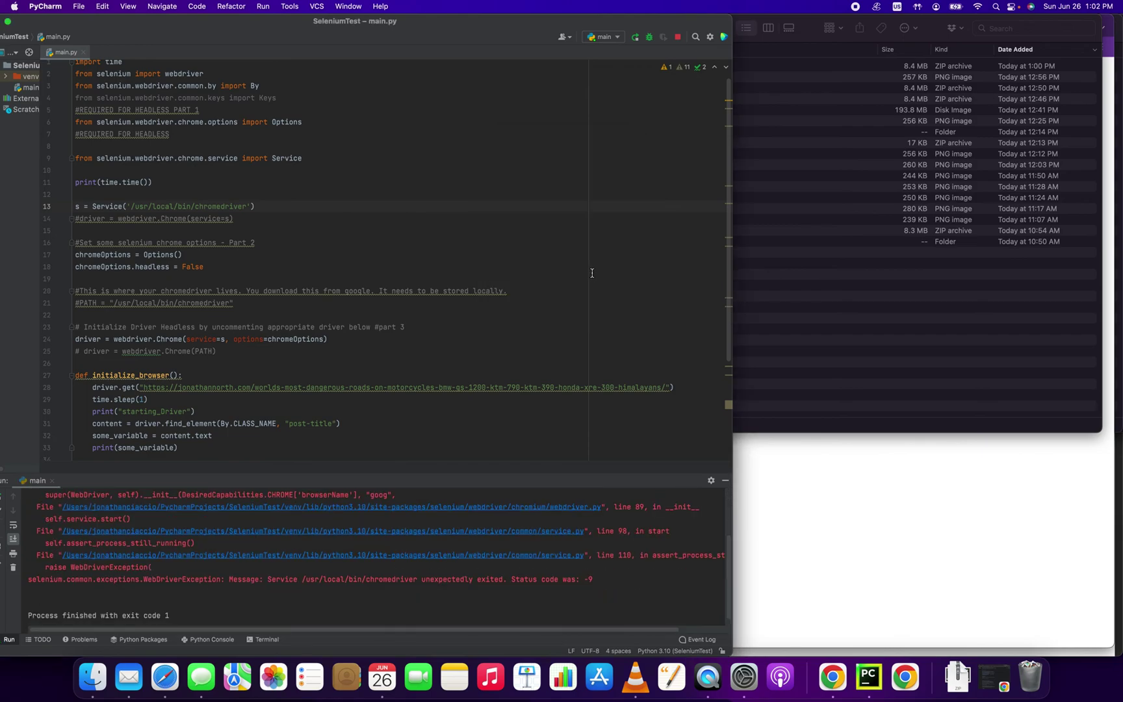
click(744, 676)
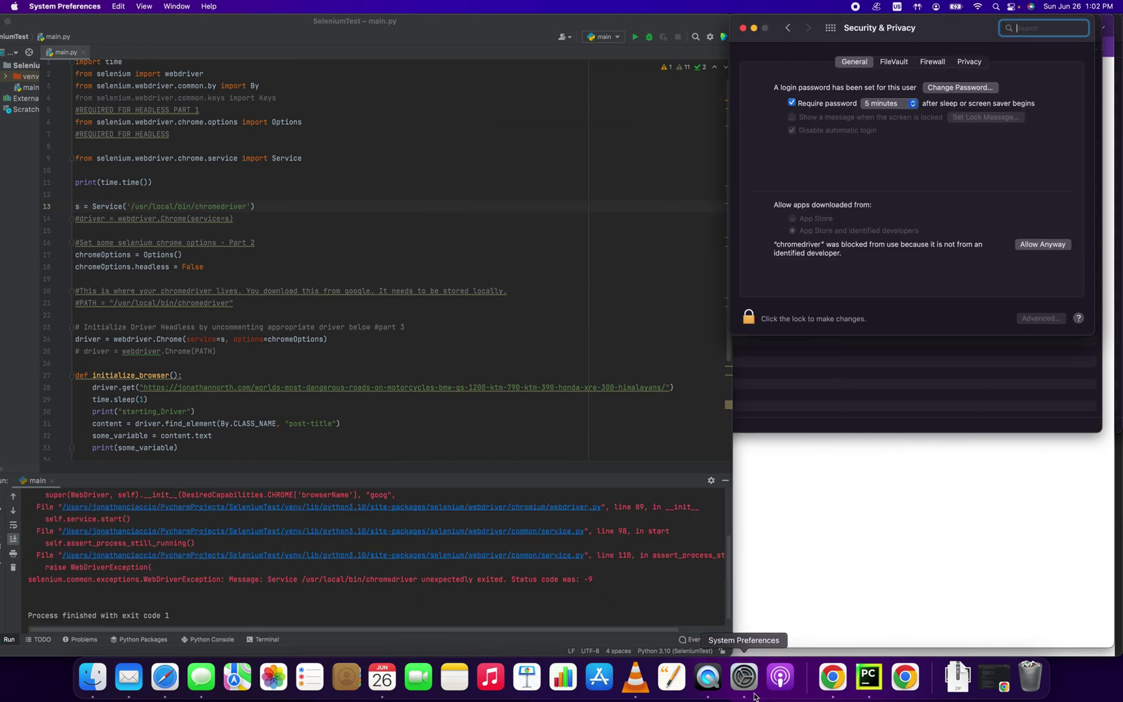
Click Allow Anyway for chromedriver under Security & Privacy > General, then rerun main.py.
click(831, 27)
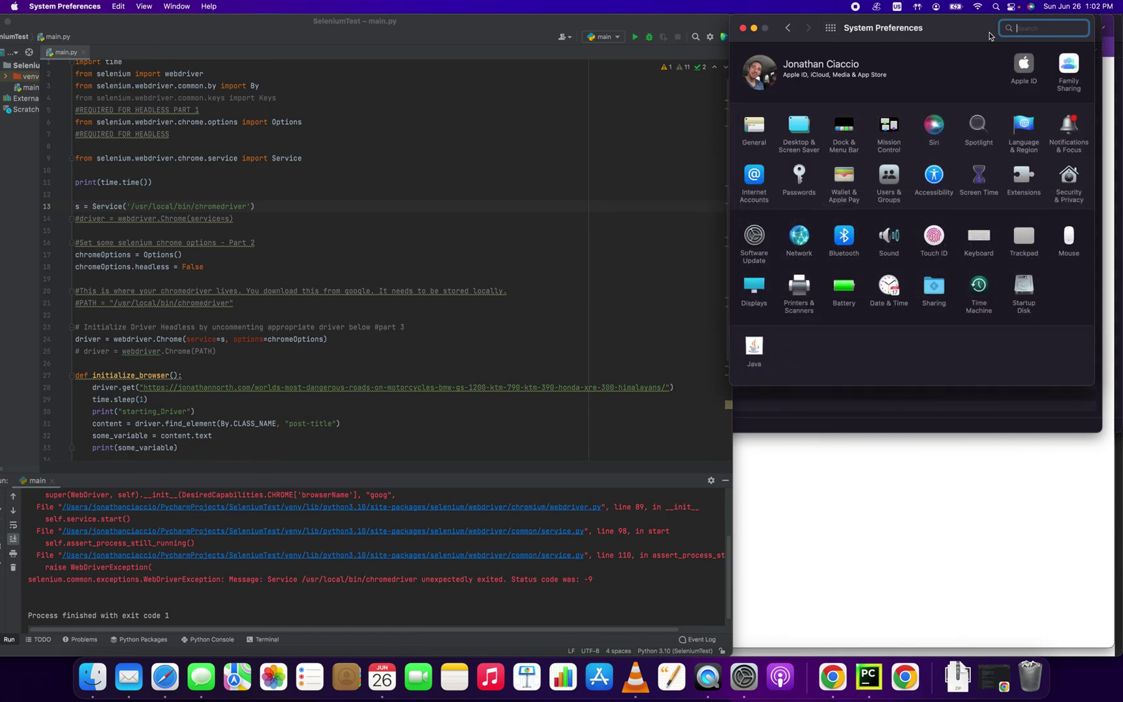
click(1068, 181)
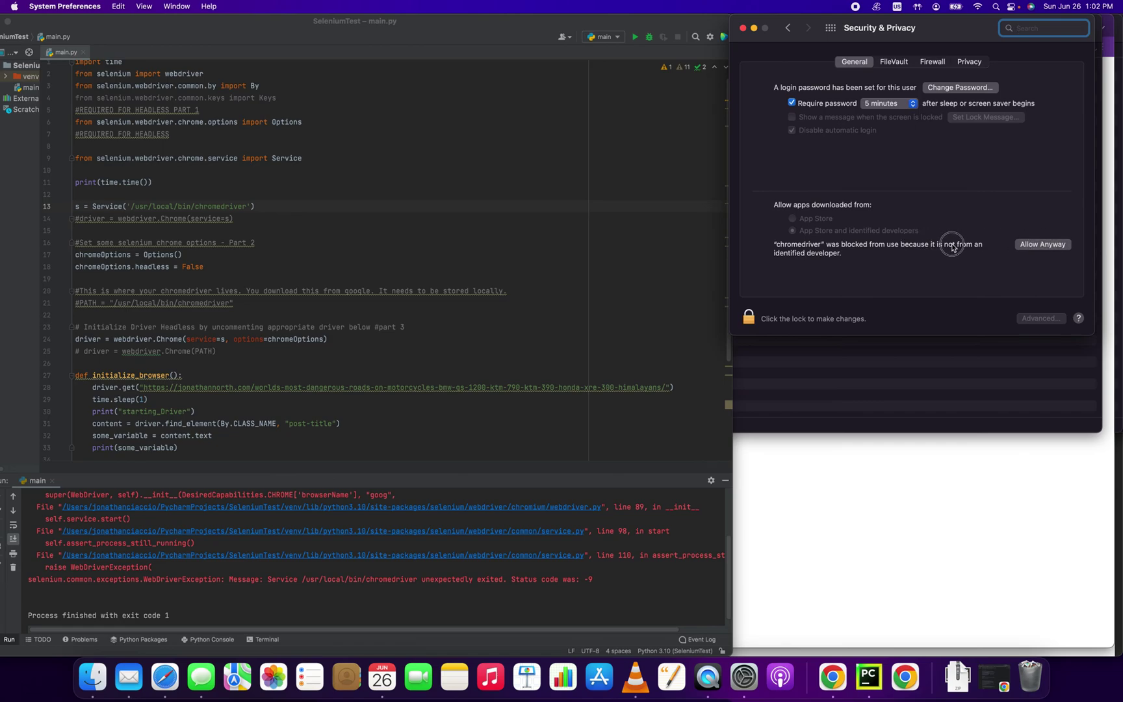
click(1041, 244)
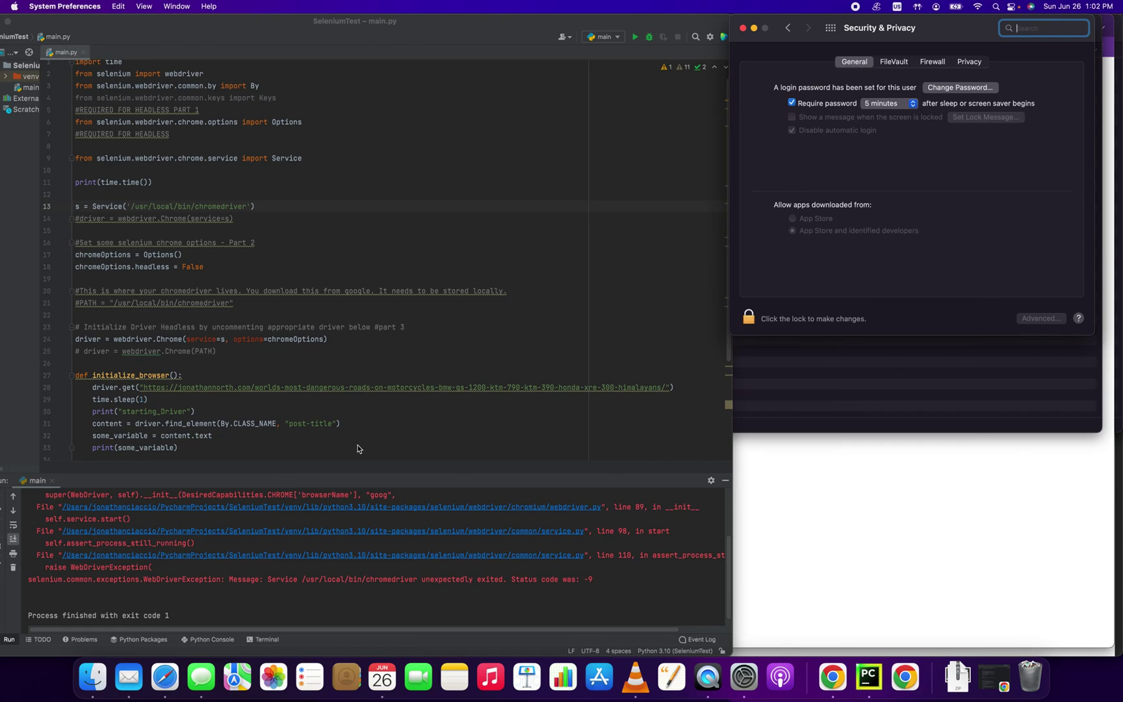
click(605, 21)
click(635, 36)
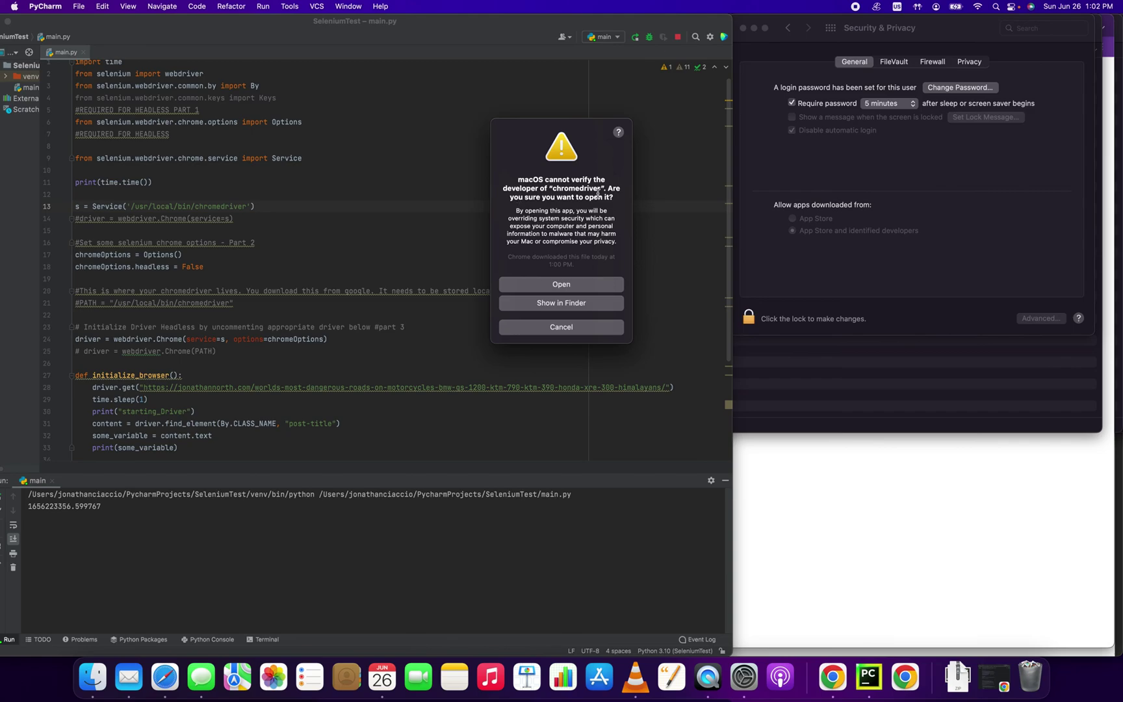
Allow chromedriver to open, move the automated Chrome window aside, and select 'Motorcycles' in the printed title.
click(582, 282)
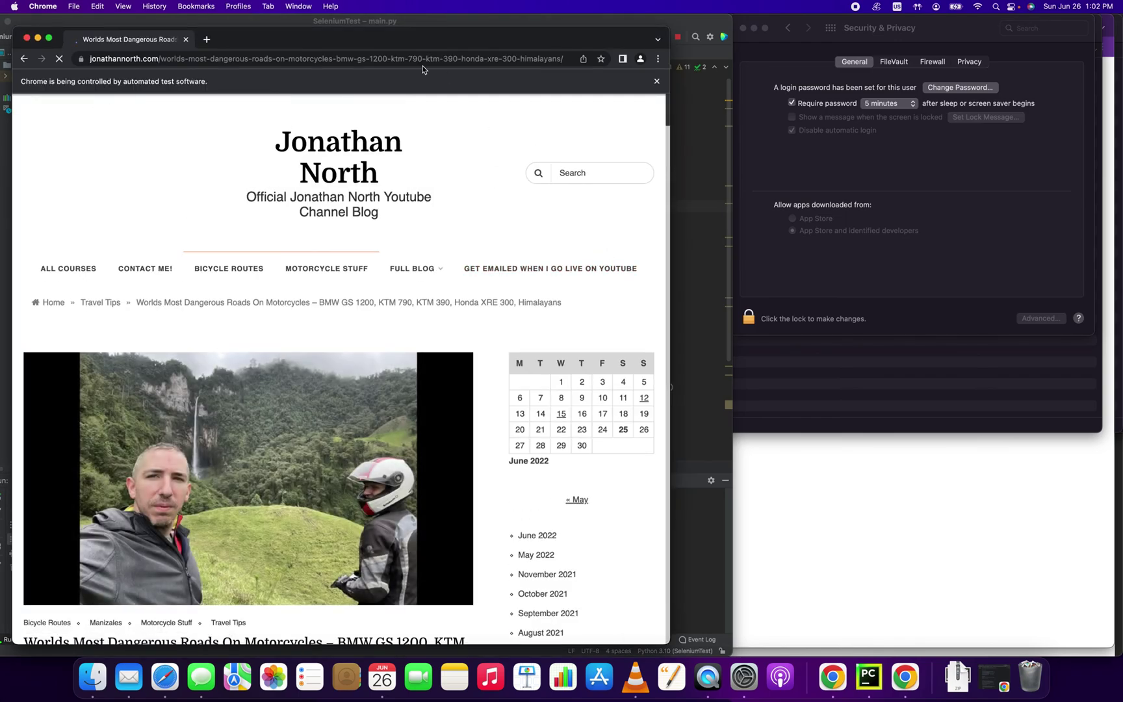
drag(323, 41, 693, 49)
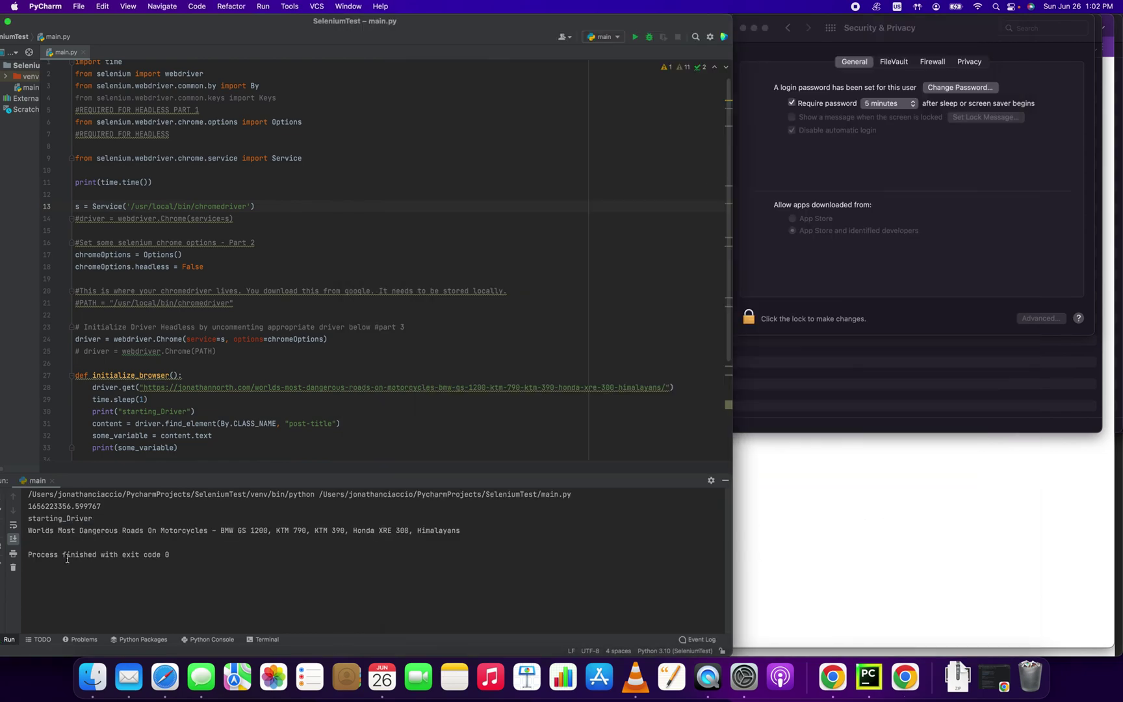
double_click(192, 530)
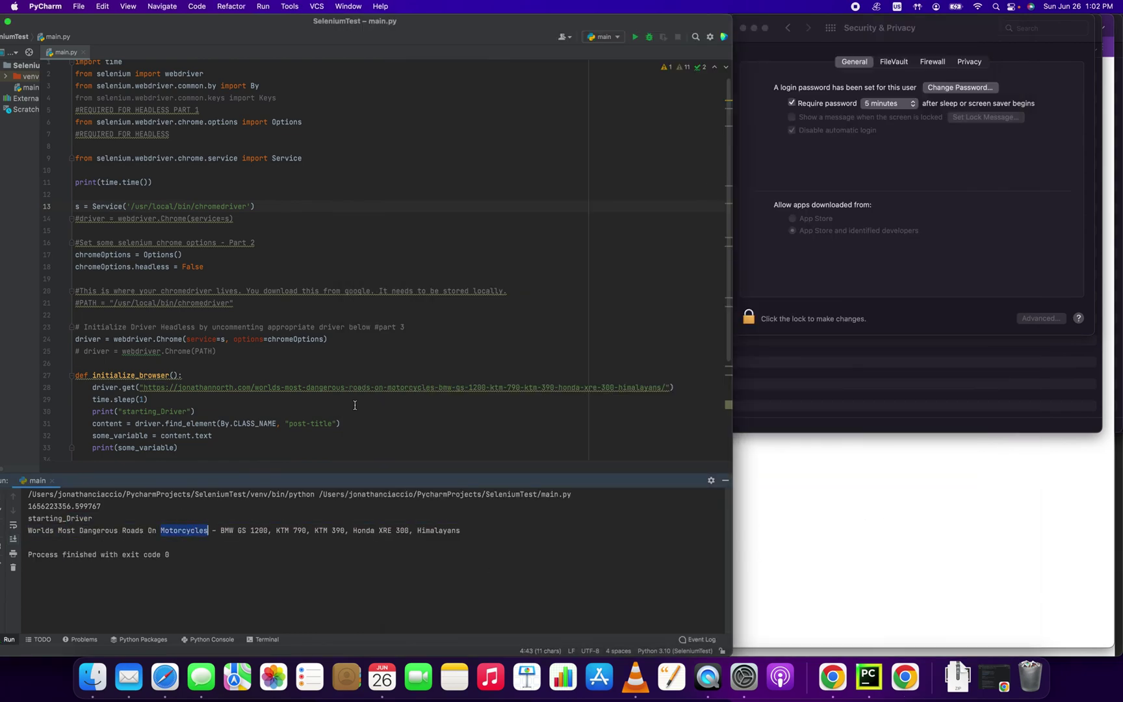